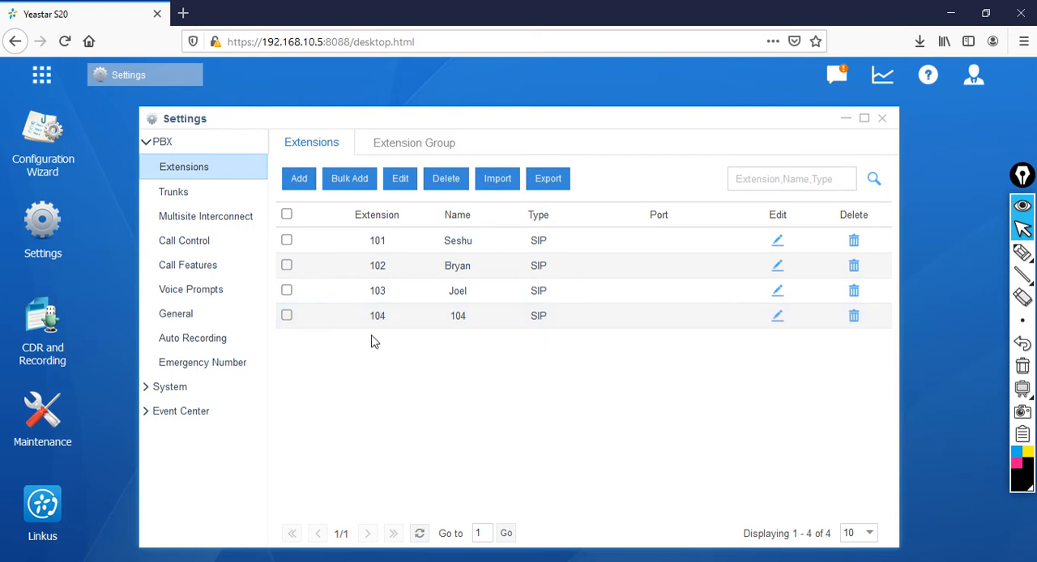
Step: Open extension 104 for editing and fill in the user's email address
left_click(778, 318)
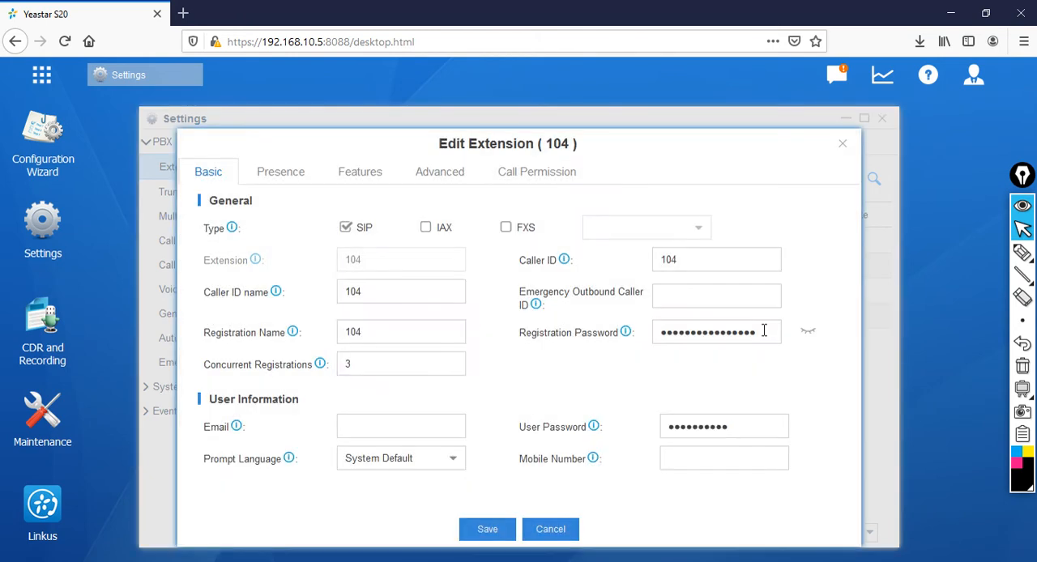
left_click(361, 425)
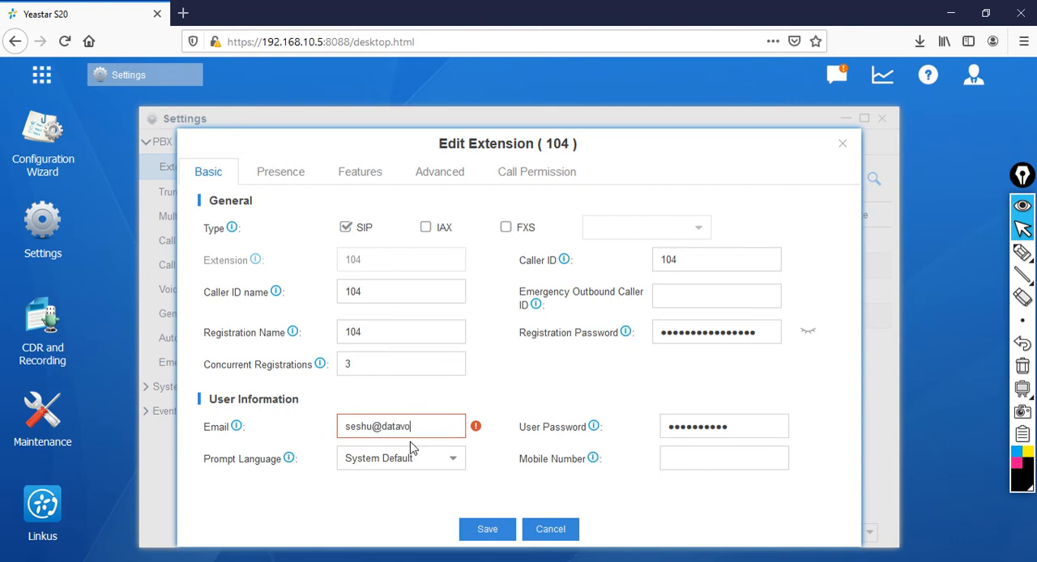
Step: Replace extension 104's user password, then save and apply the extension changes
left_click_drag(752, 432, 566, 441)
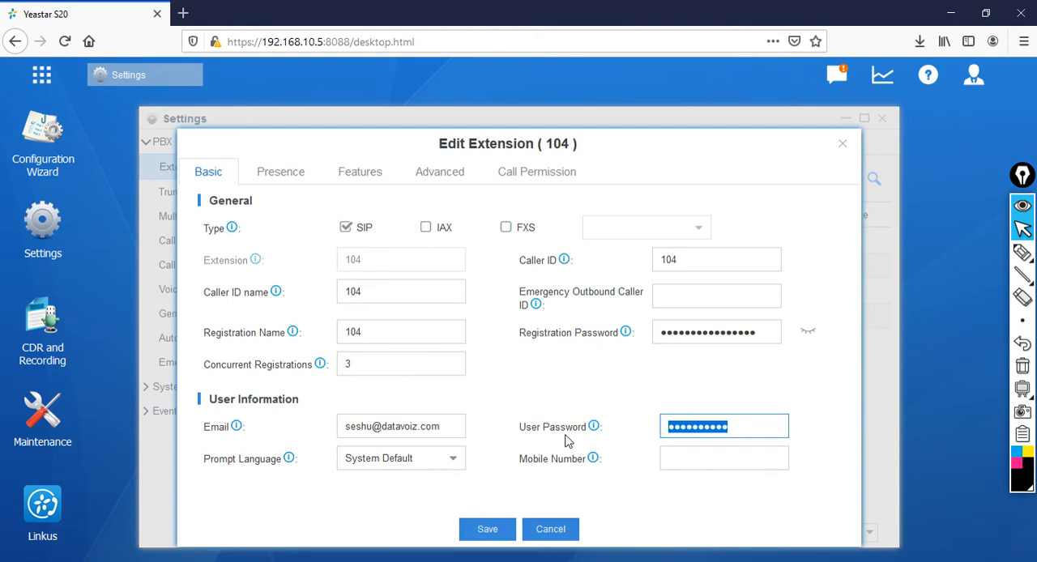
type("P@s")
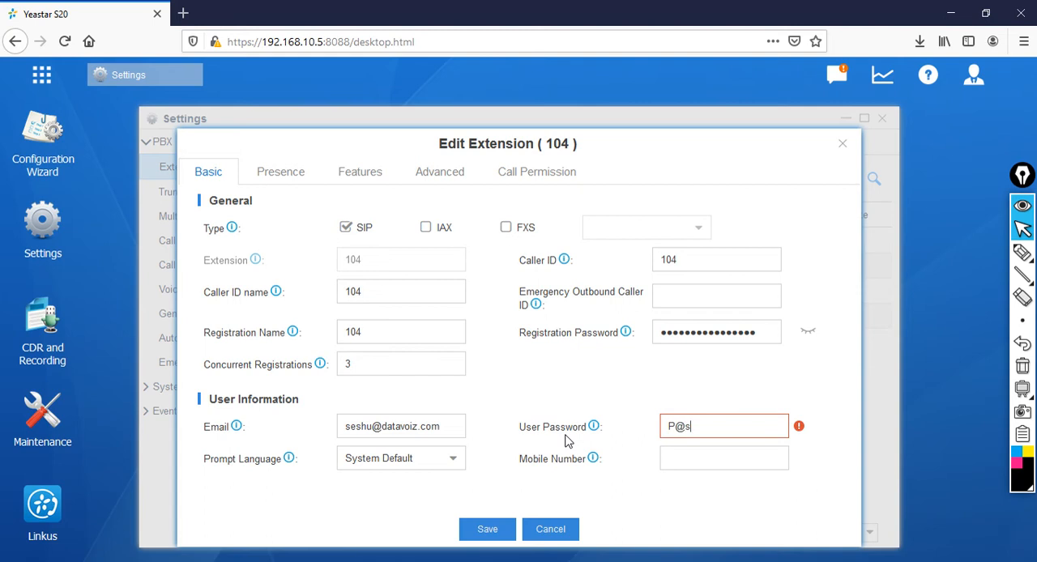
type("sw0rd_123")
left_click(732, 500)
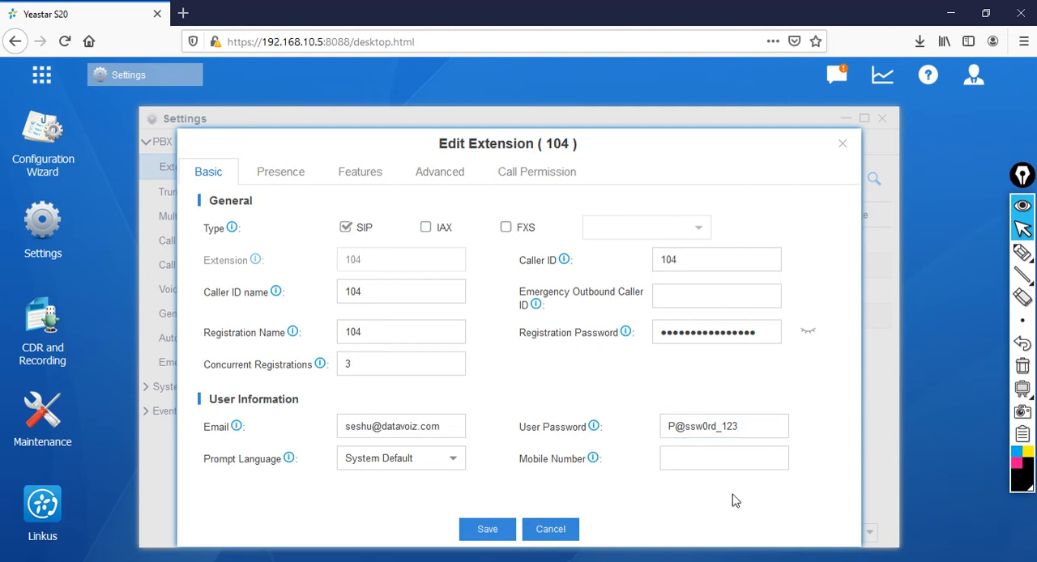
left_click(502, 529)
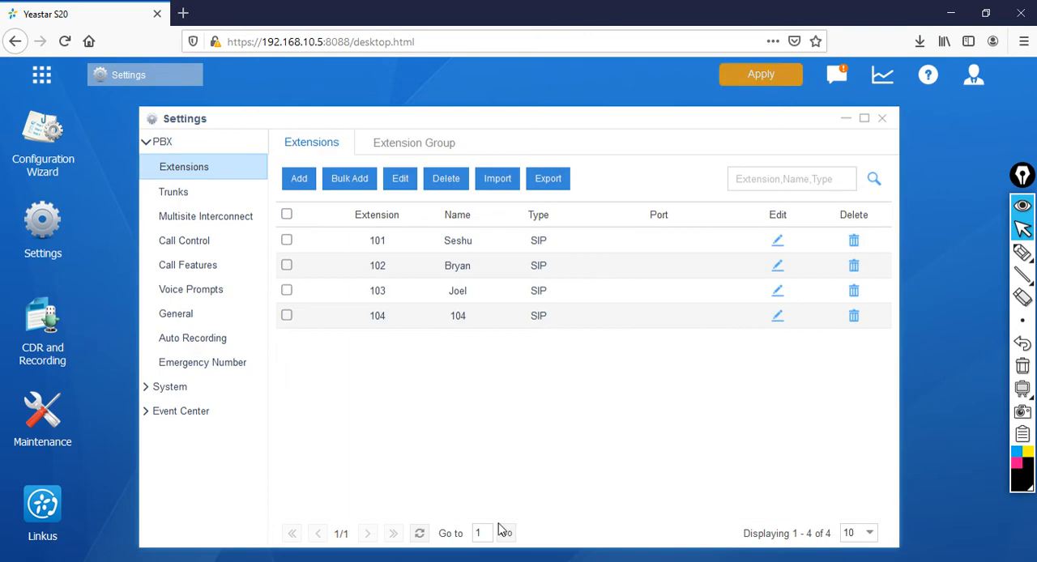
left_click(760, 74)
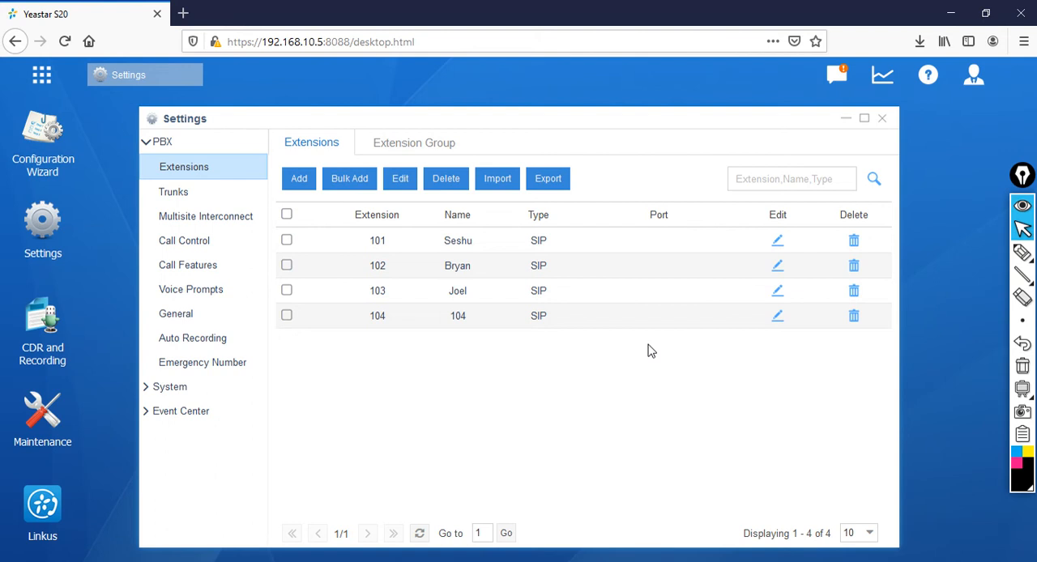
left_click(882, 118)
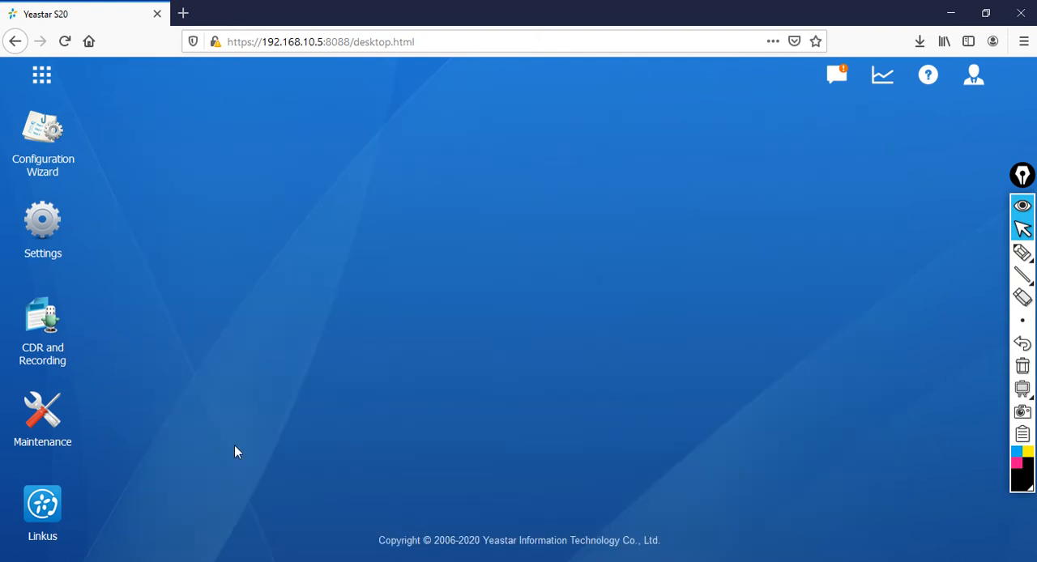
Step: Enable the Linkus server on the PBX and apply the change
left_click(50, 509)
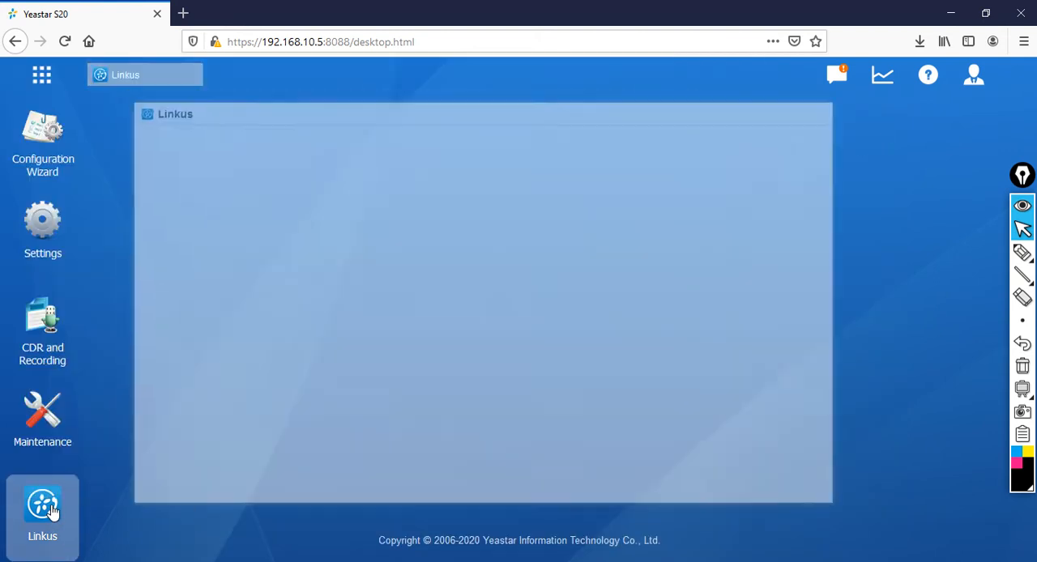
mouse_move(508, 121)
left_mouse_down()
mouse_move(513, 109)
mouse_move(521, 116)
left_mouse_up()
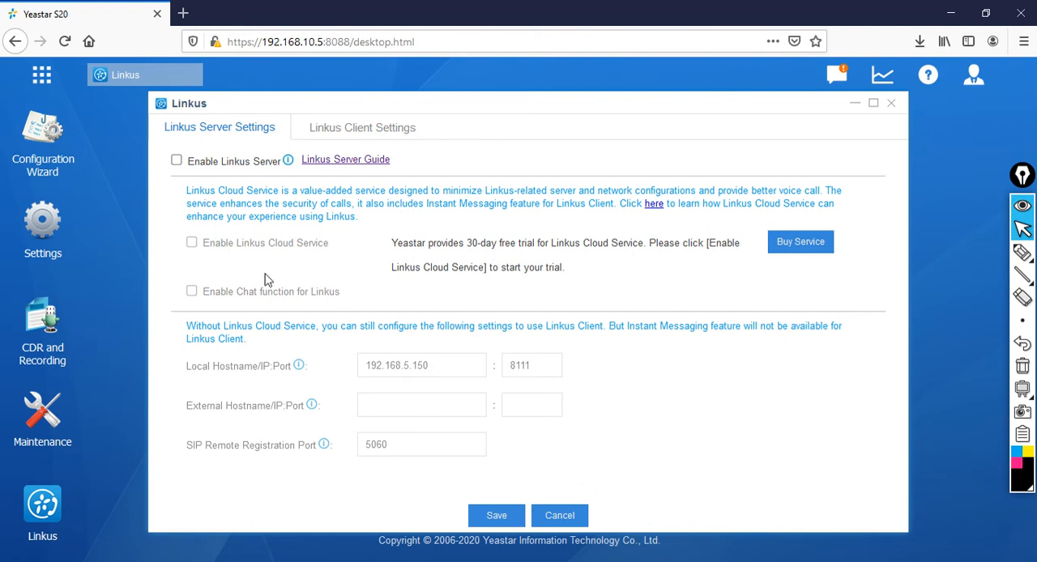
left_click(177, 162)
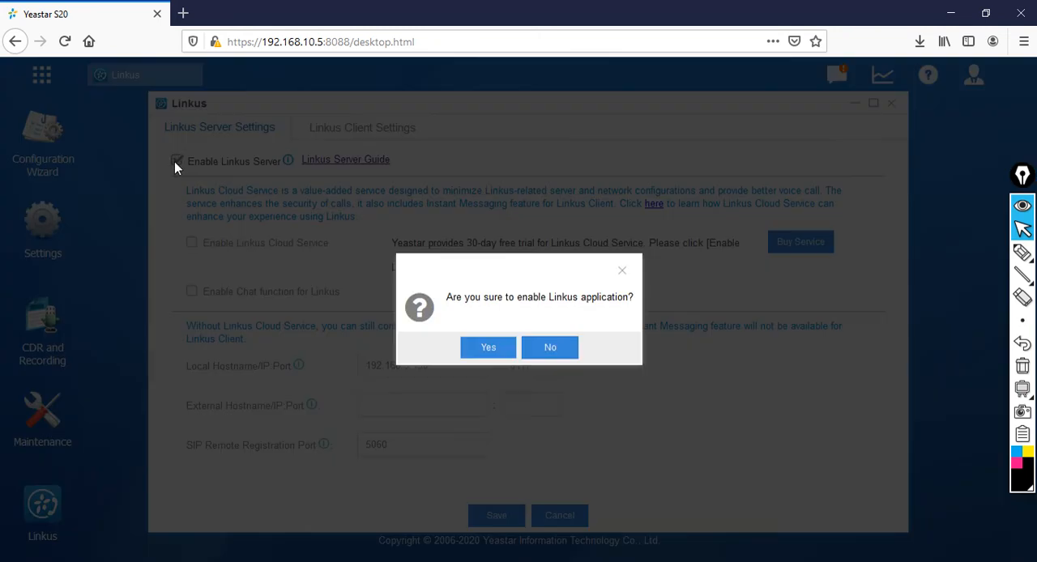
left_click(488, 349)
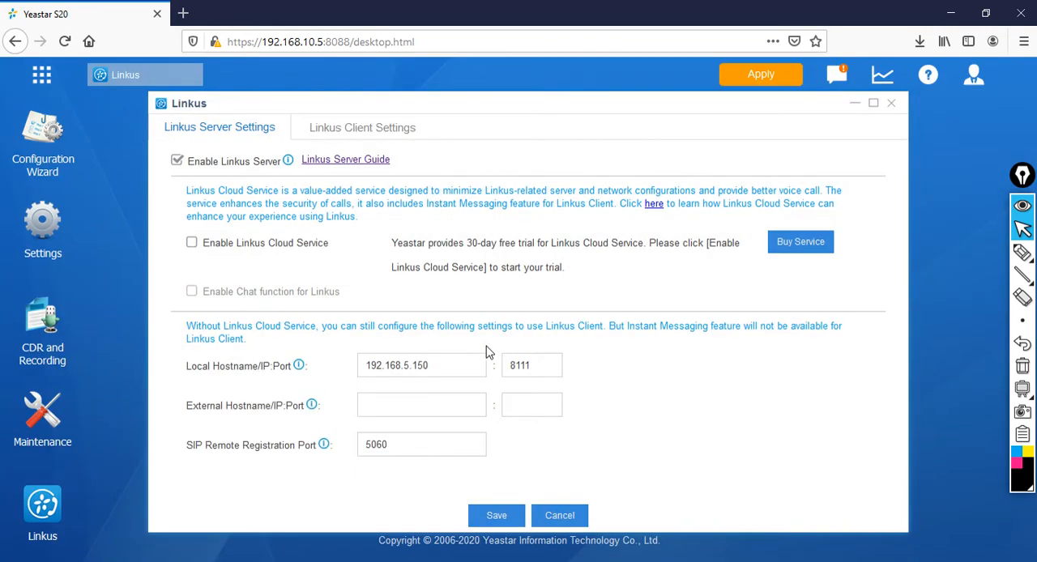
left_click(761, 74)
Step: Set the Linkus server's local hostname/IP to 192.168.10.5 and save the server settings
triple_click(456, 365)
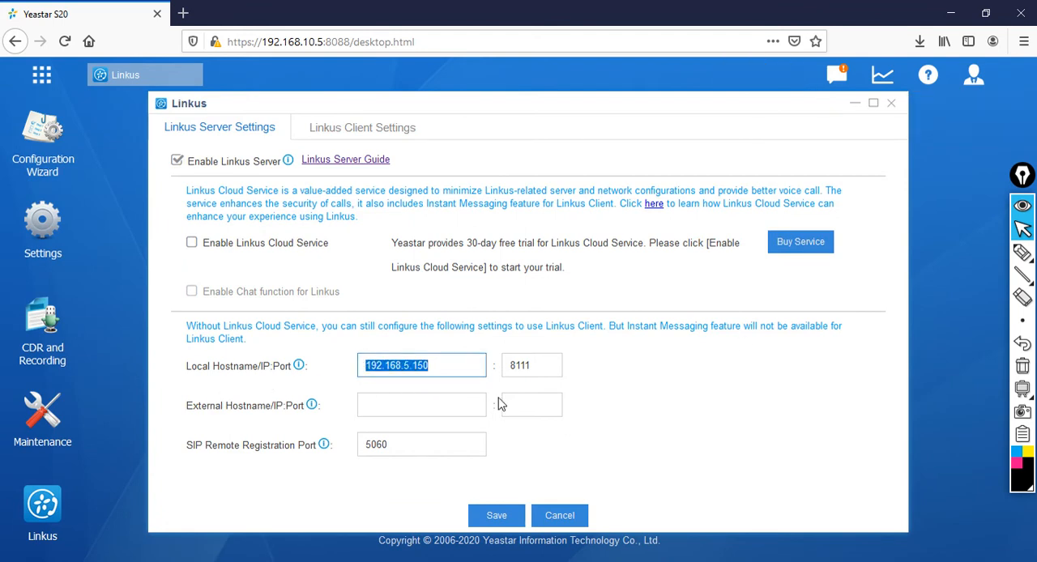
type("19")
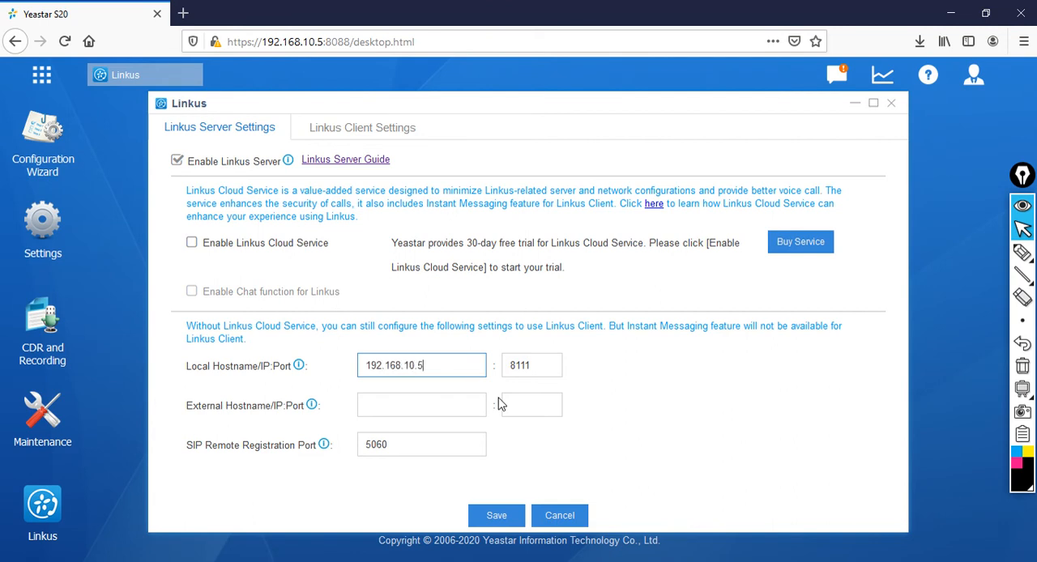
left_click(509, 515)
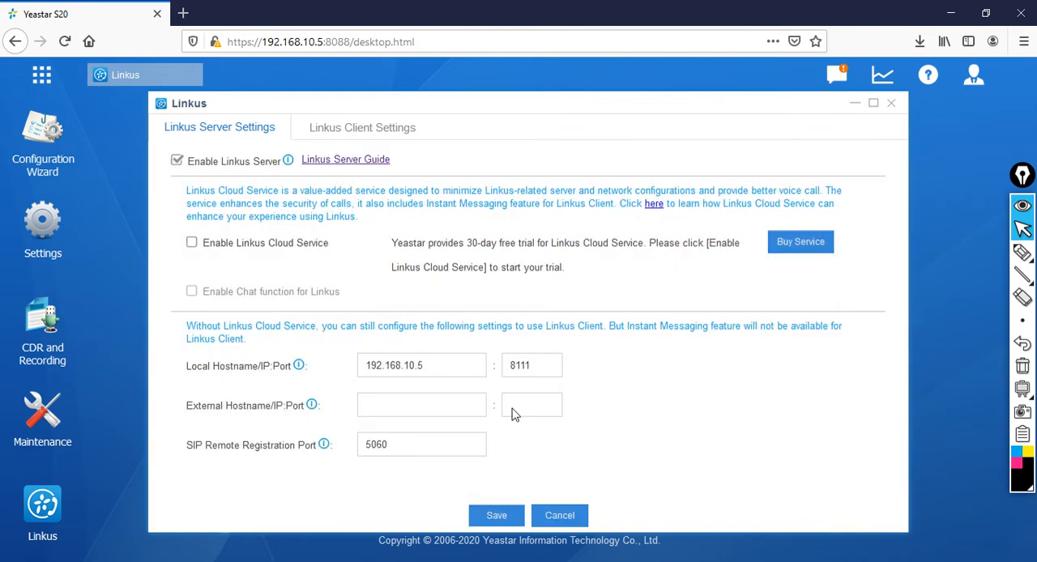
Step: Enable the Linkus client for extension 104 and apply the change
left_click(363, 135)
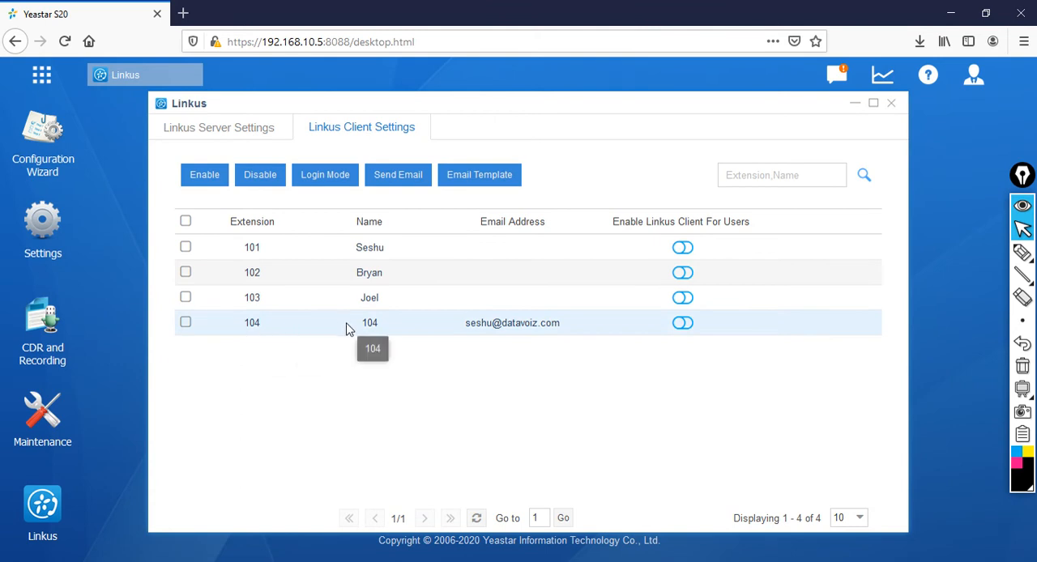
left_click(185, 323)
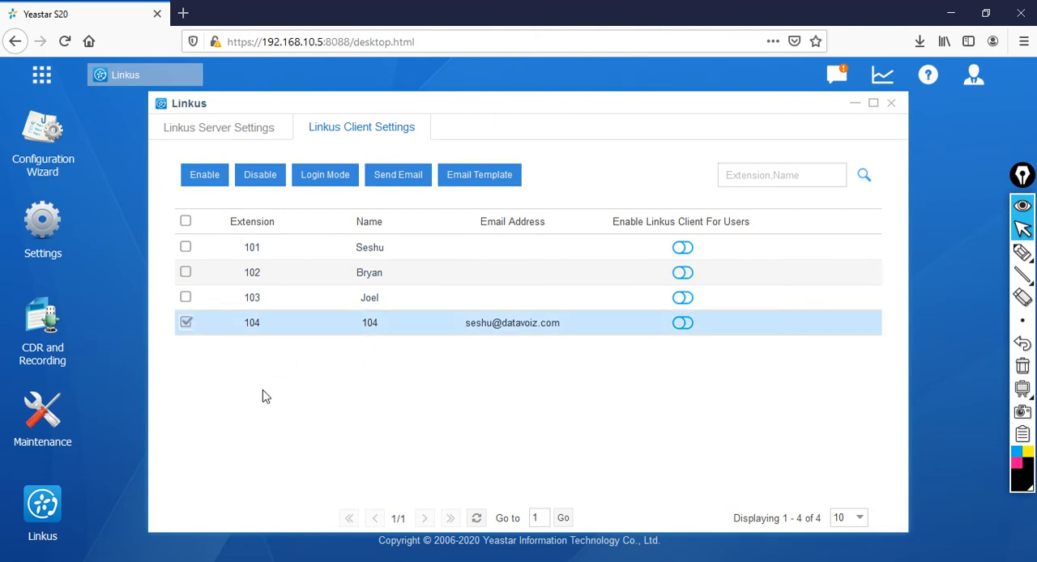
left_click(212, 179)
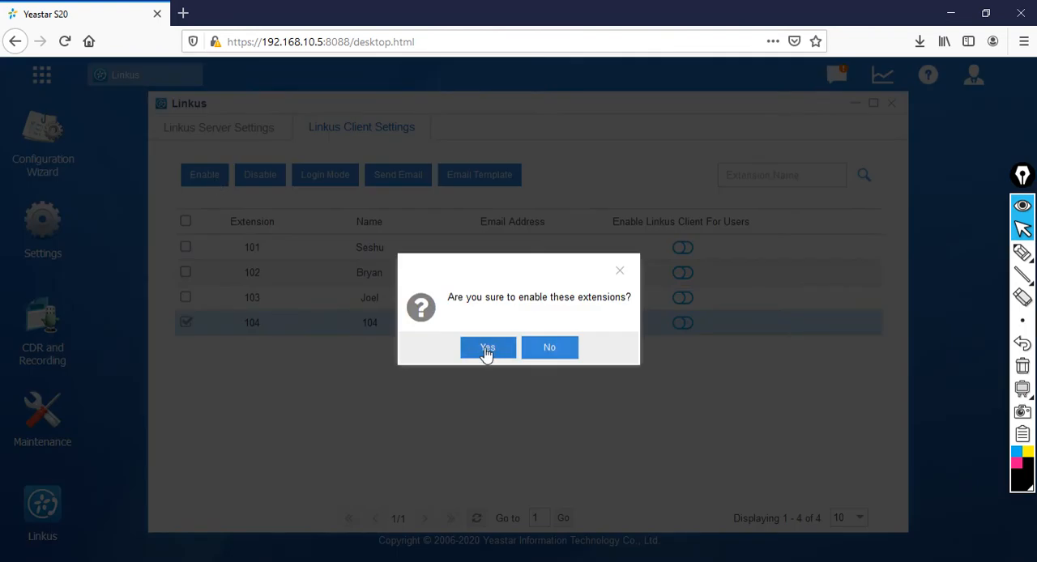
left_click(487, 348)
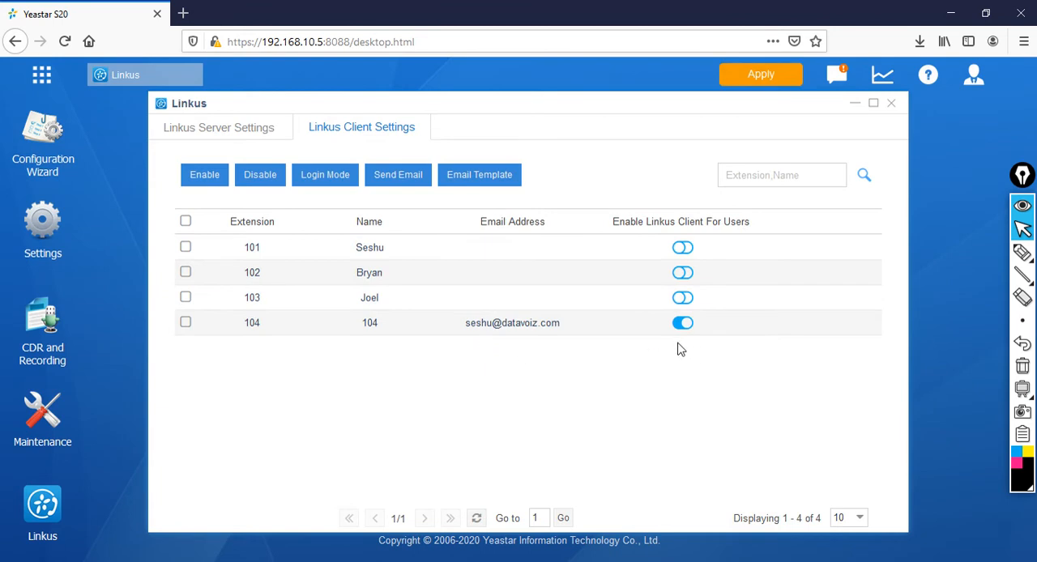
left_click(762, 74)
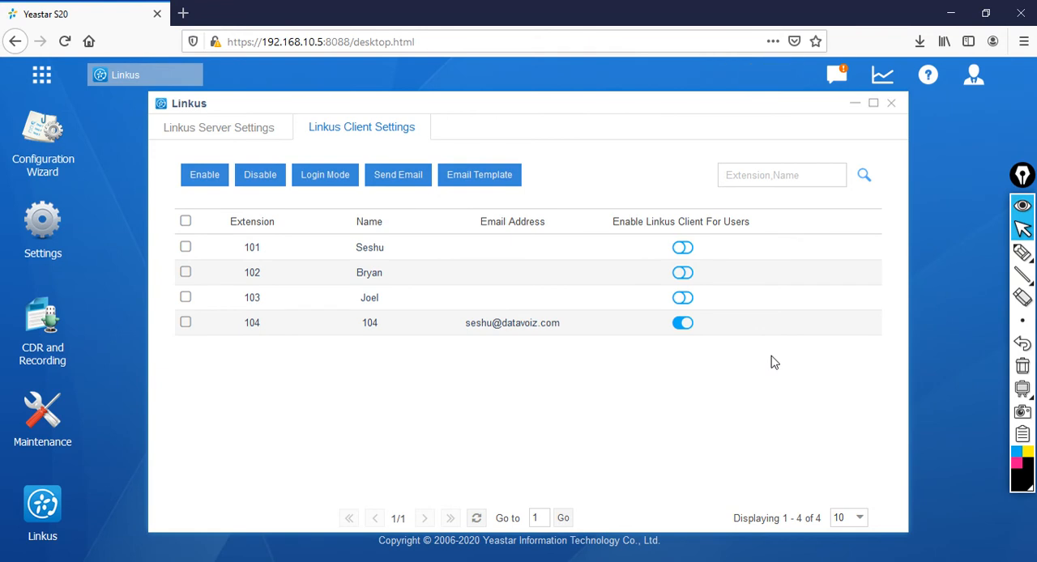
Step: Send the Linkus login email to extension 104 using the Yeastar service, then close the Linkus settings
left_click(187, 323)
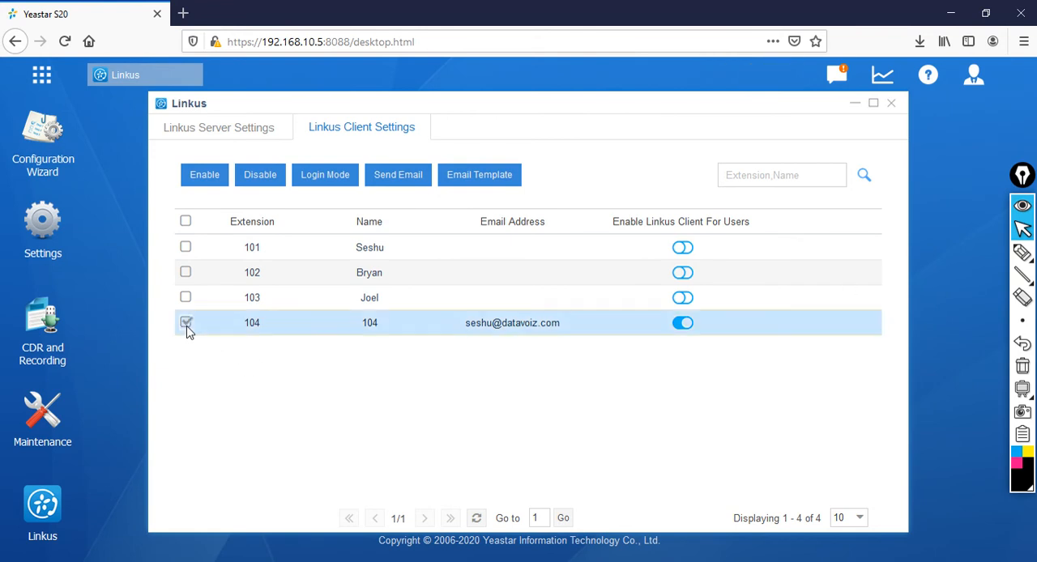
left_click(408, 180)
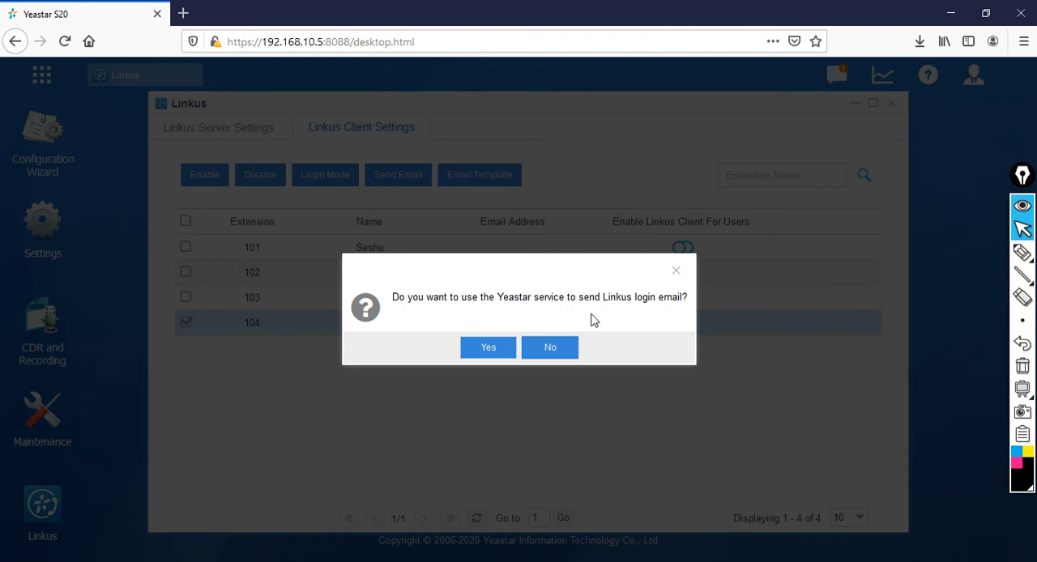
left_click(481, 355)
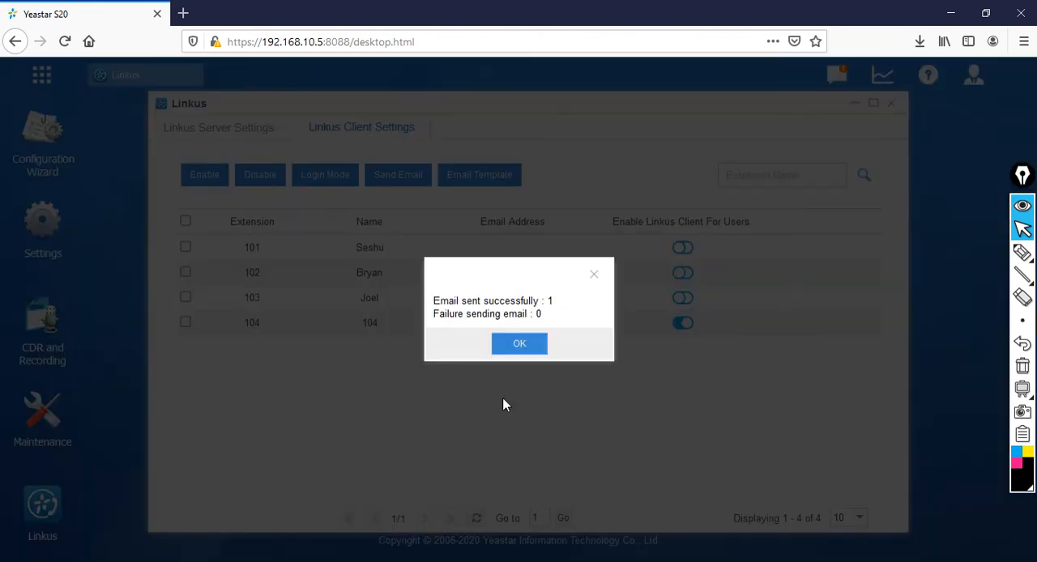
left_click(519, 347)
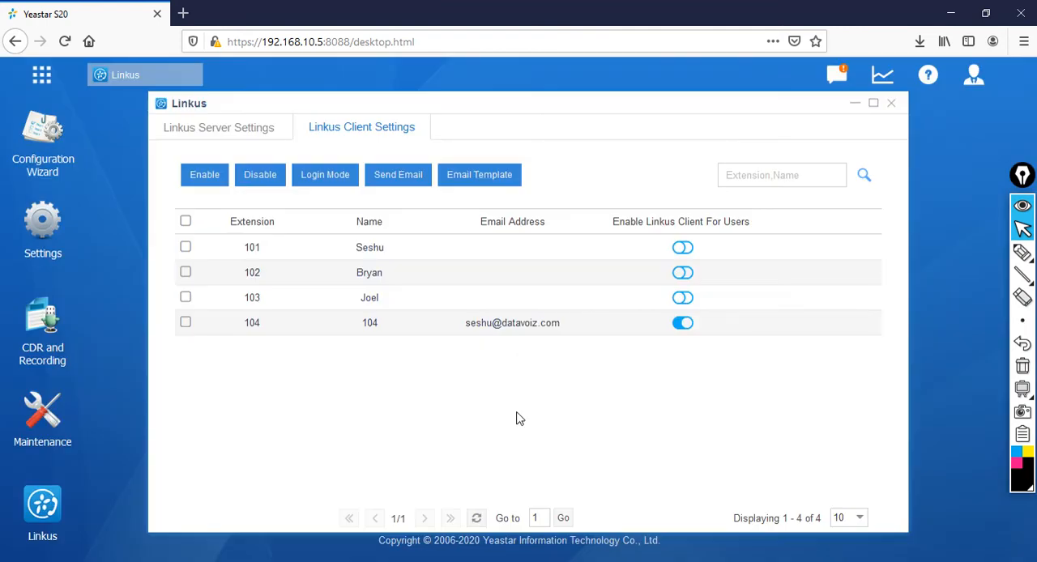
left_click(891, 104)
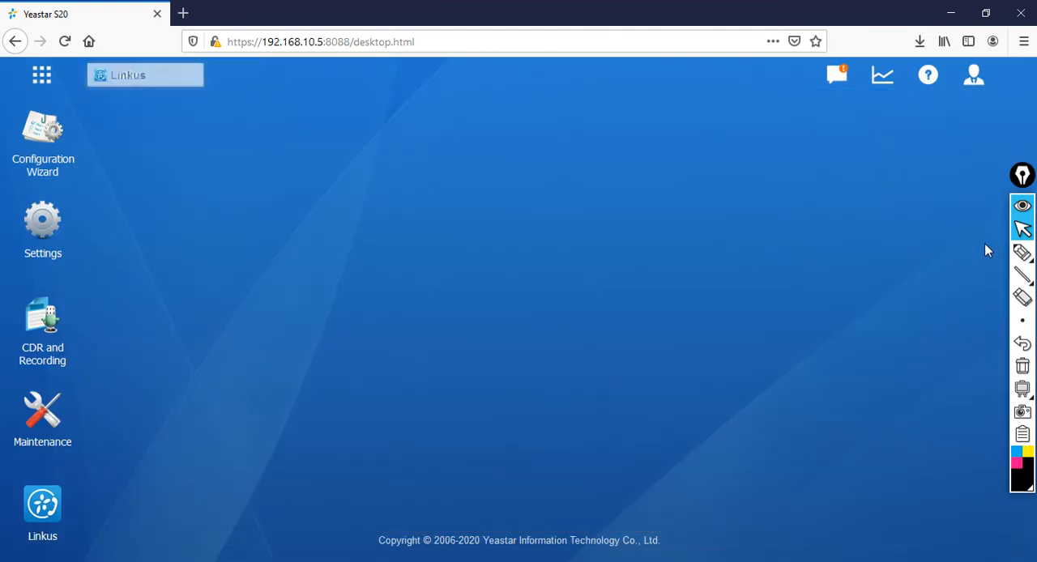
Step: Review the system's email server settings and the PBX extensions list
left_click(46, 229)
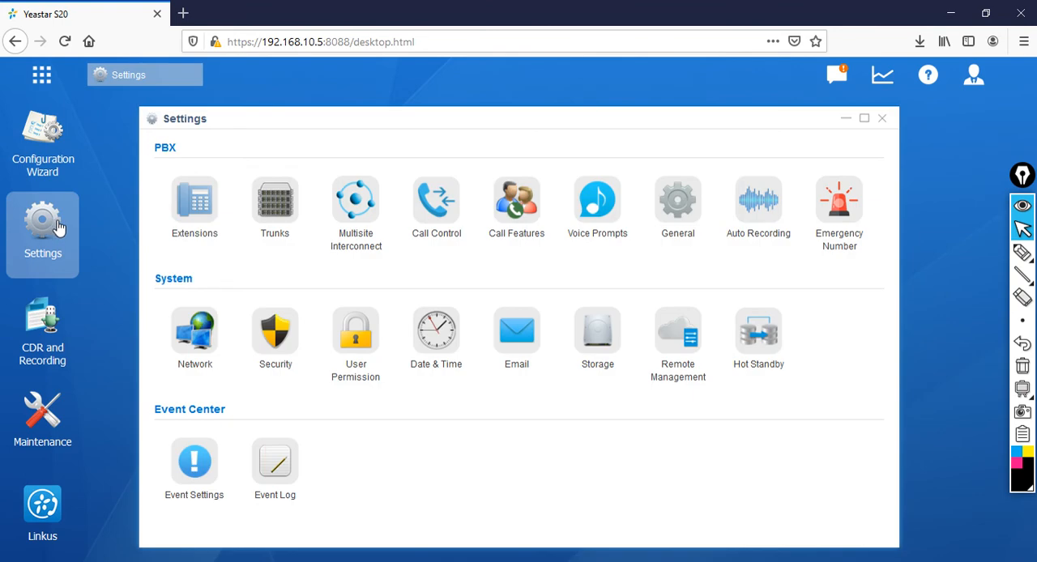
left_click(516, 335)
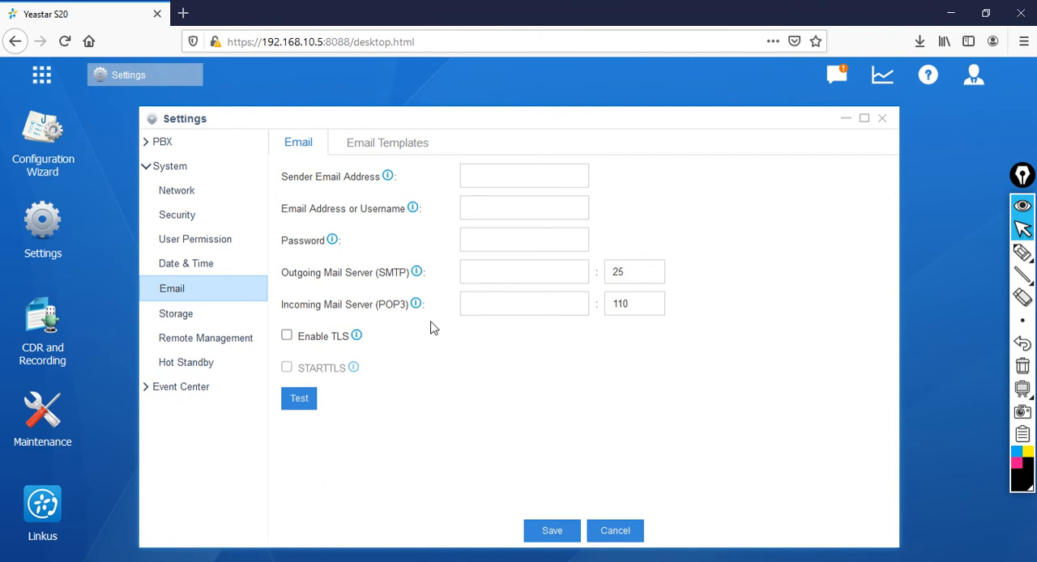
left_click(880, 120)
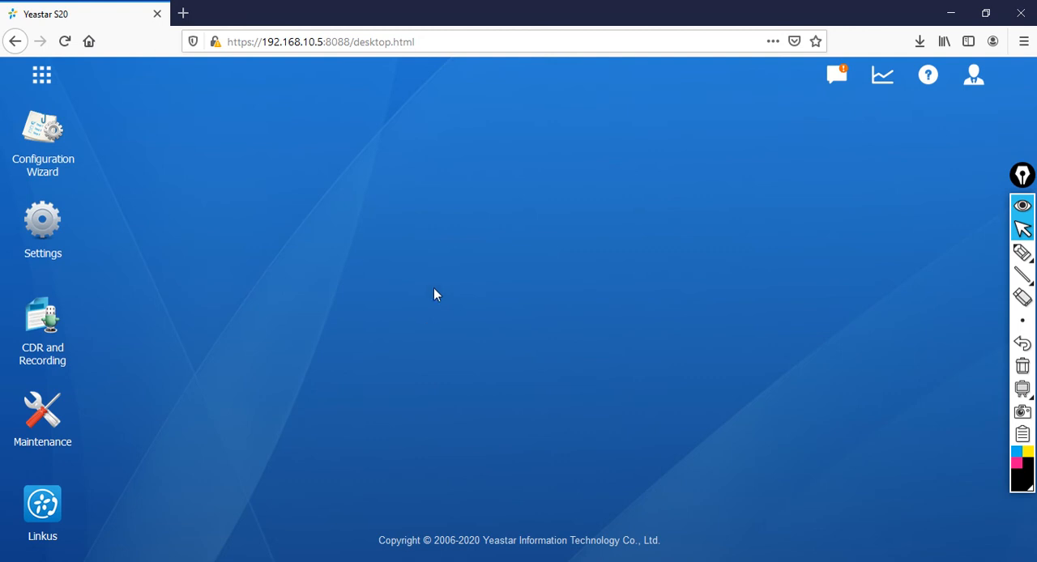
left_click(43, 222)
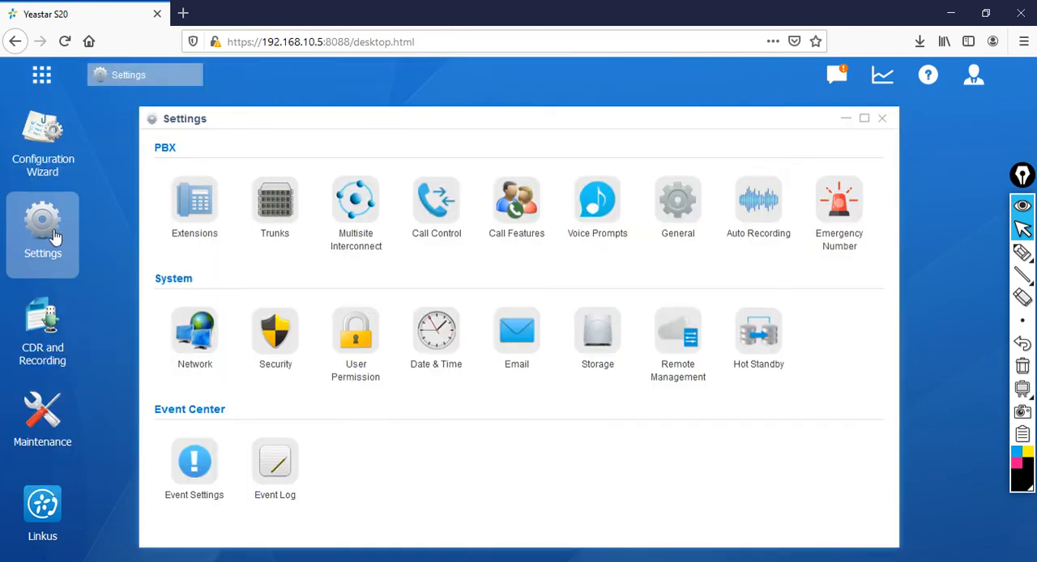
left_click(209, 196)
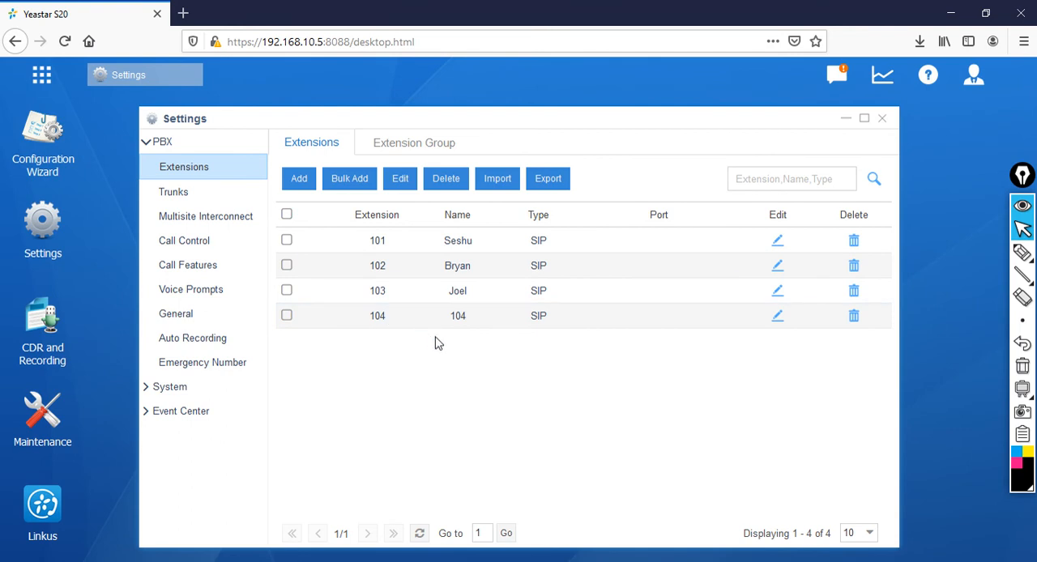
left_click(882, 118)
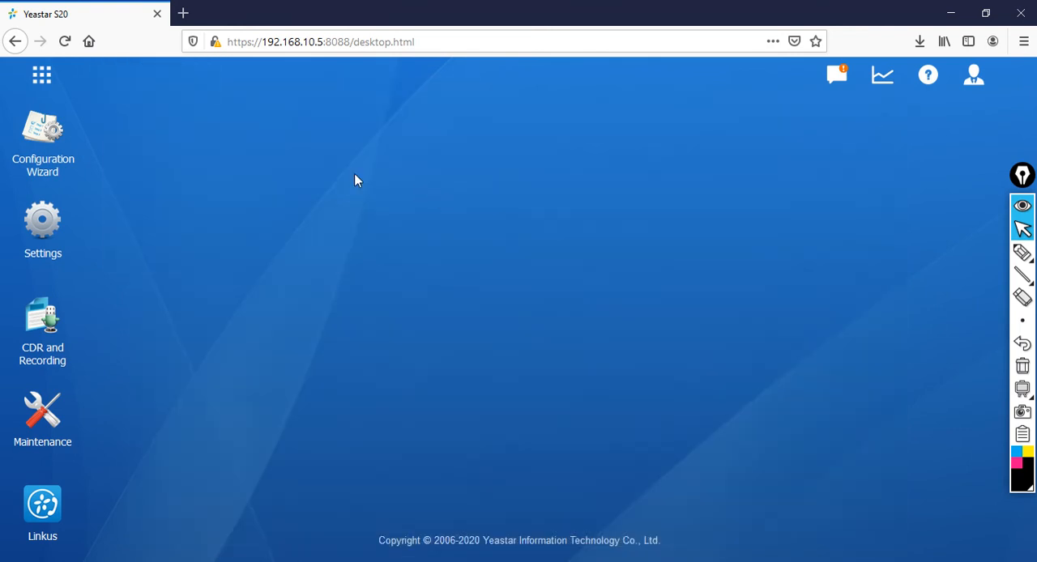
Step: Open the Linkus desktop client, set the login extension to 104 and enter its account password
key("super")
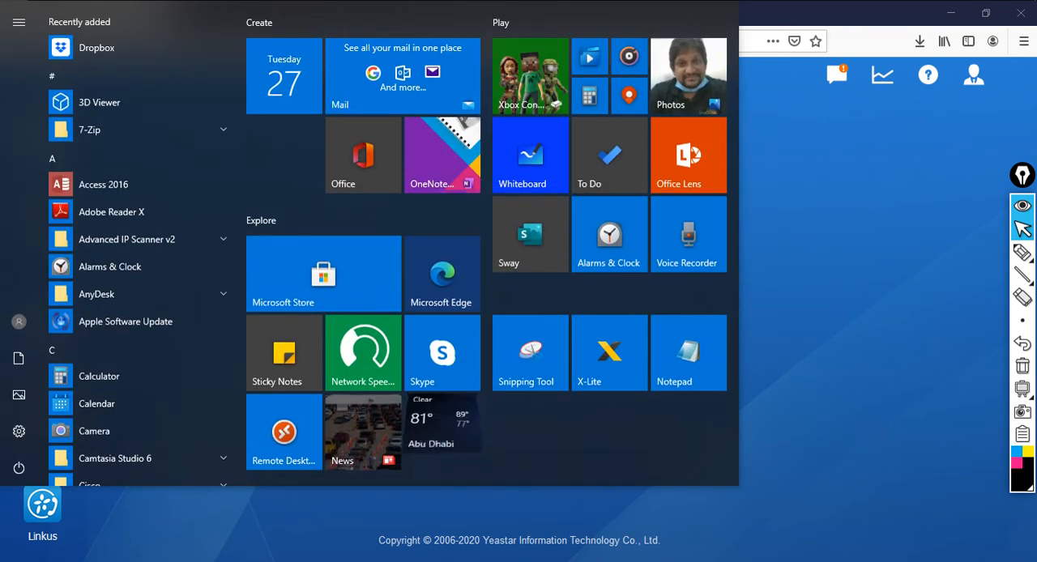
type("lin")
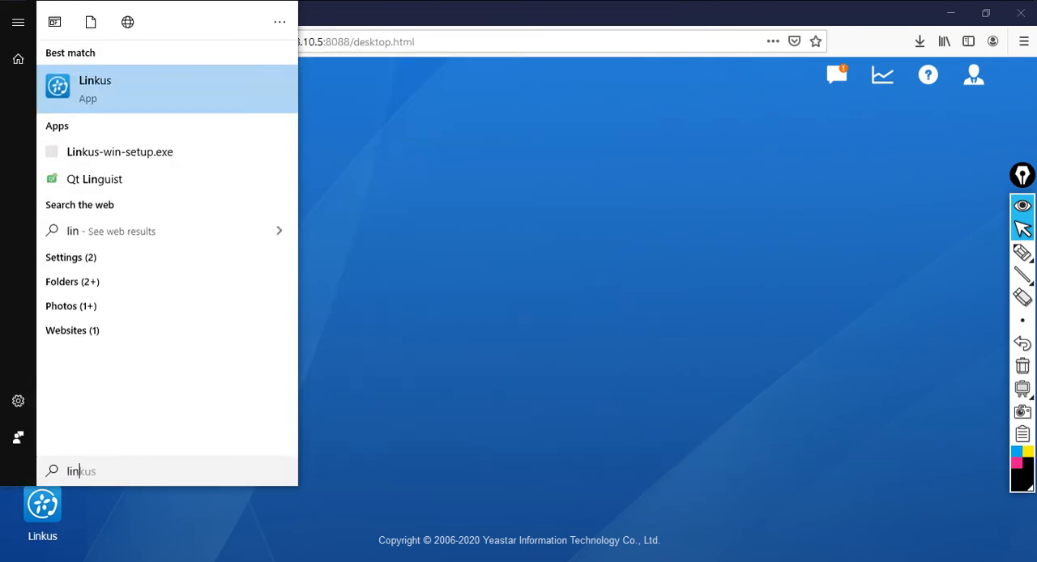
left_click(127, 98)
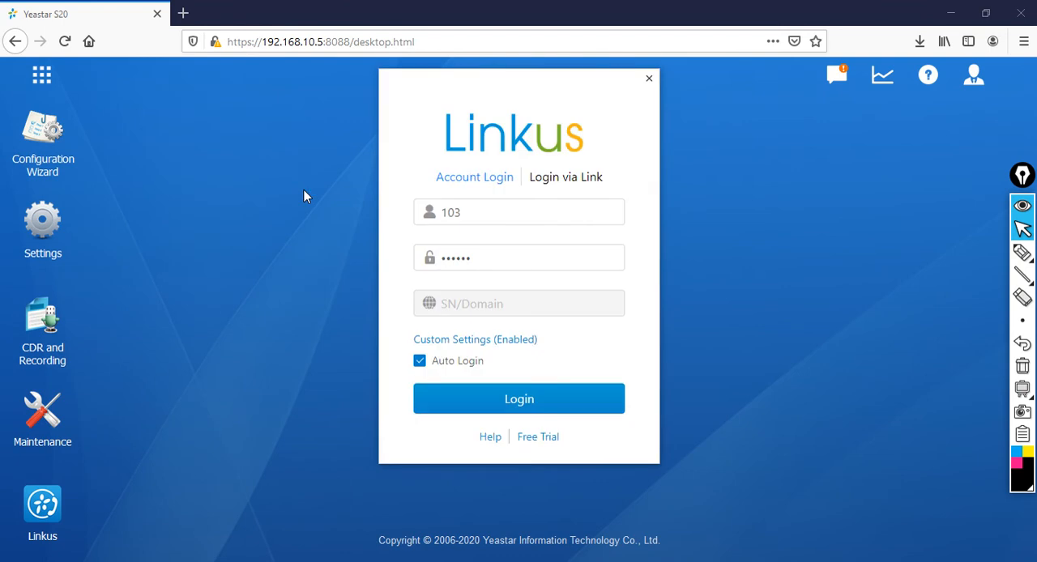
left_click(523, 216)
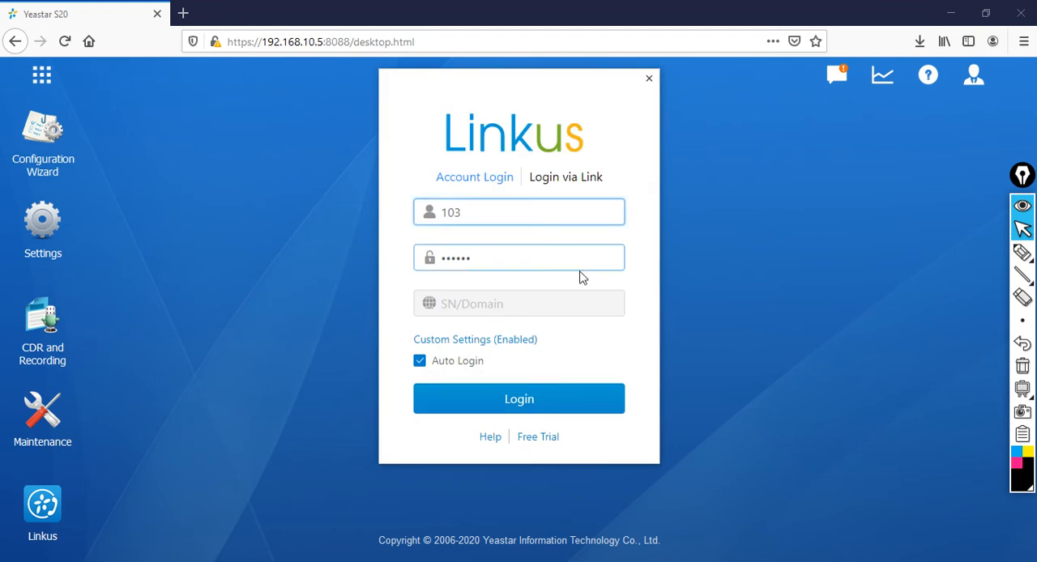
key("BackSpace")
type("4")
left_click(564, 253)
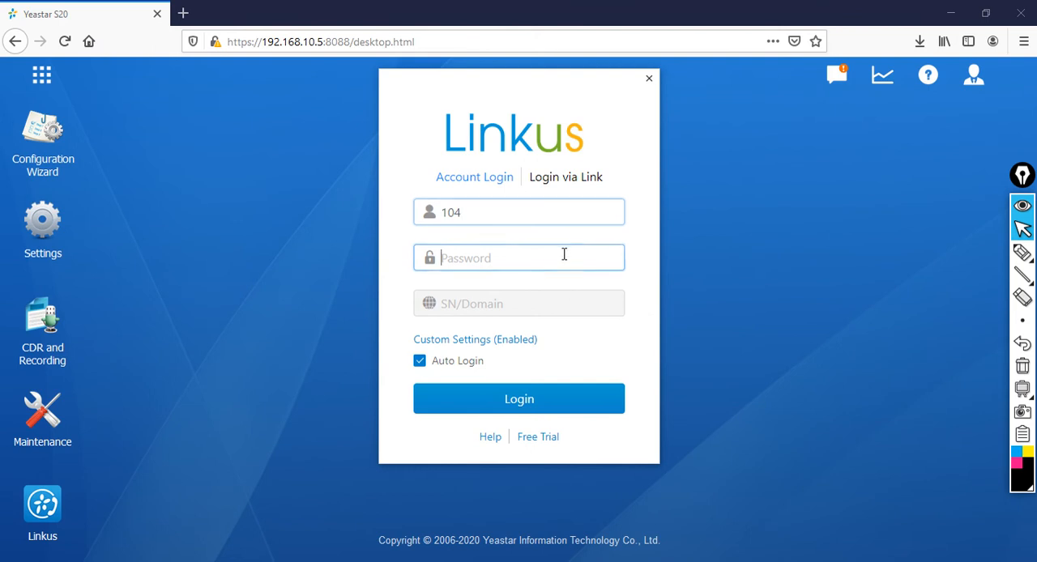
key("Caps_Lock")
type("A")
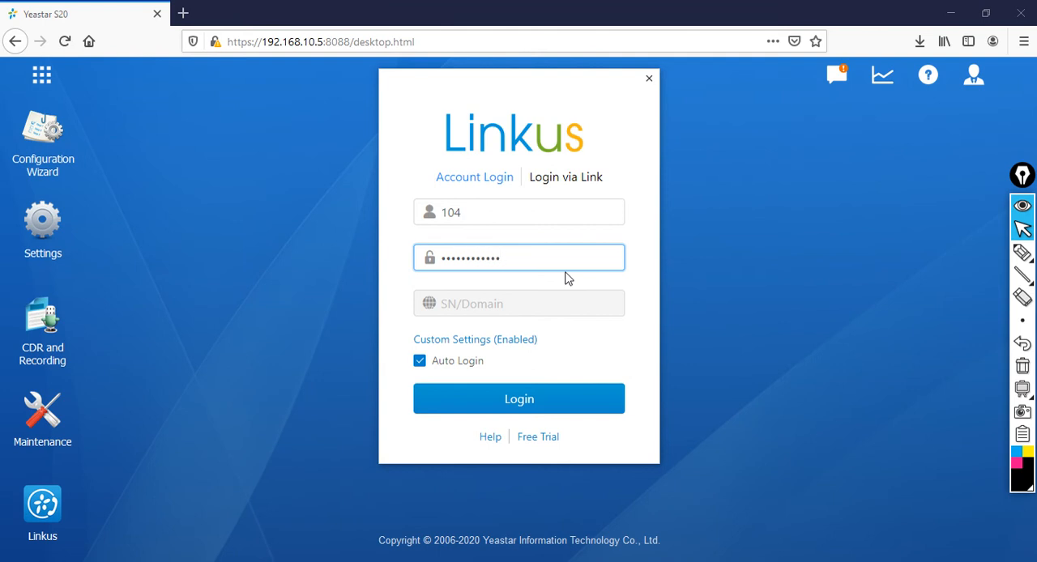
Step: Check both server addresses in the Linkus login's custom settings and save them
left_click(508, 342)
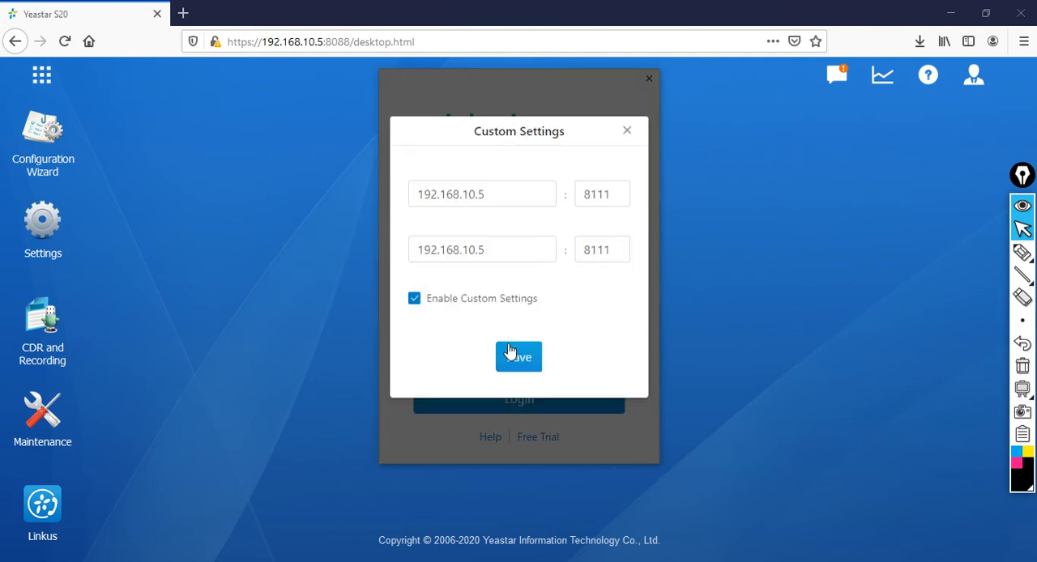
left_click_drag(521, 195, 338, 210)
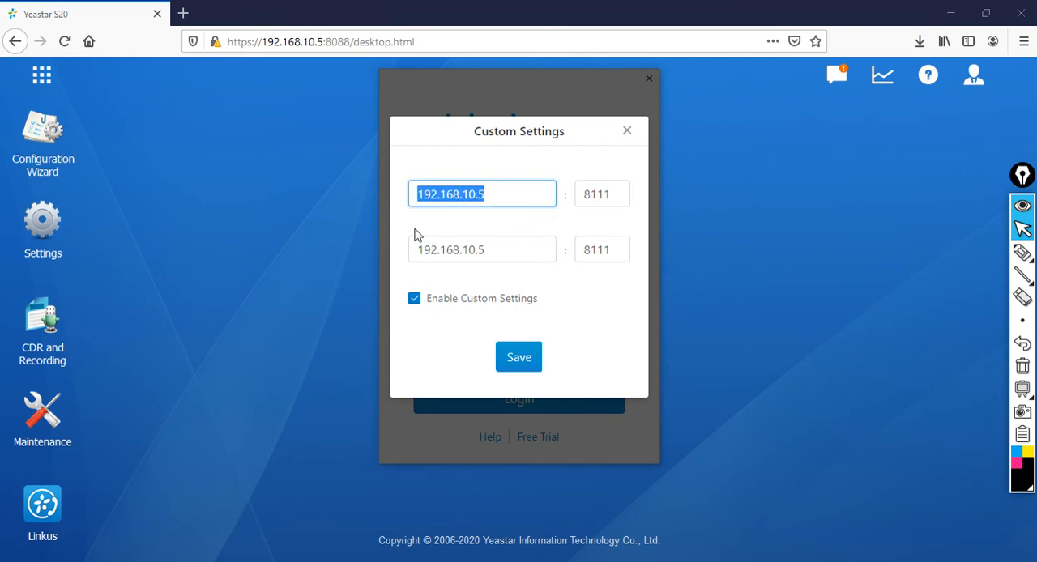
left_click_drag(491, 249, 327, 266)
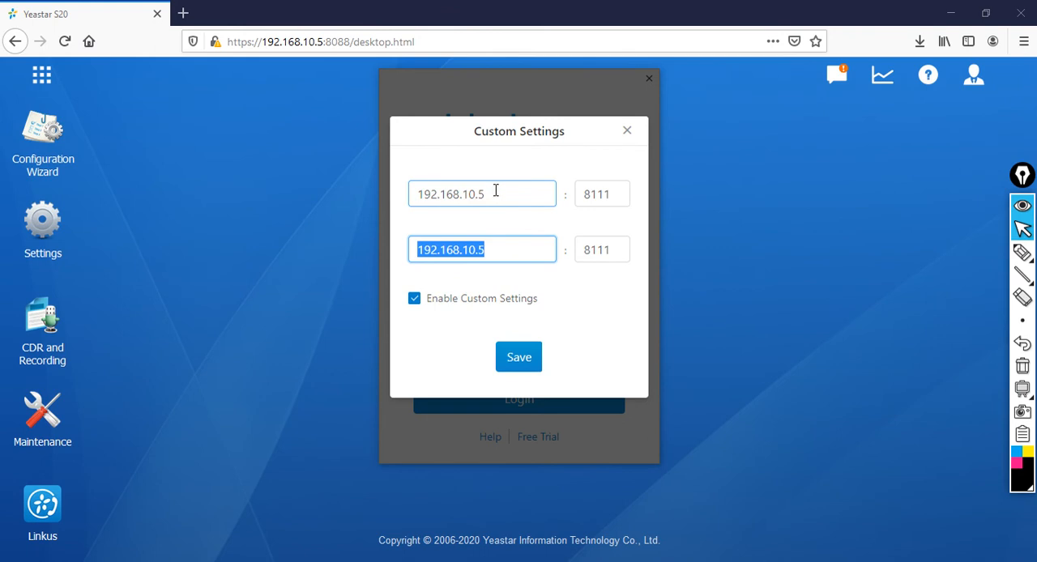
left_click_drag(501, 193, 359, 197)
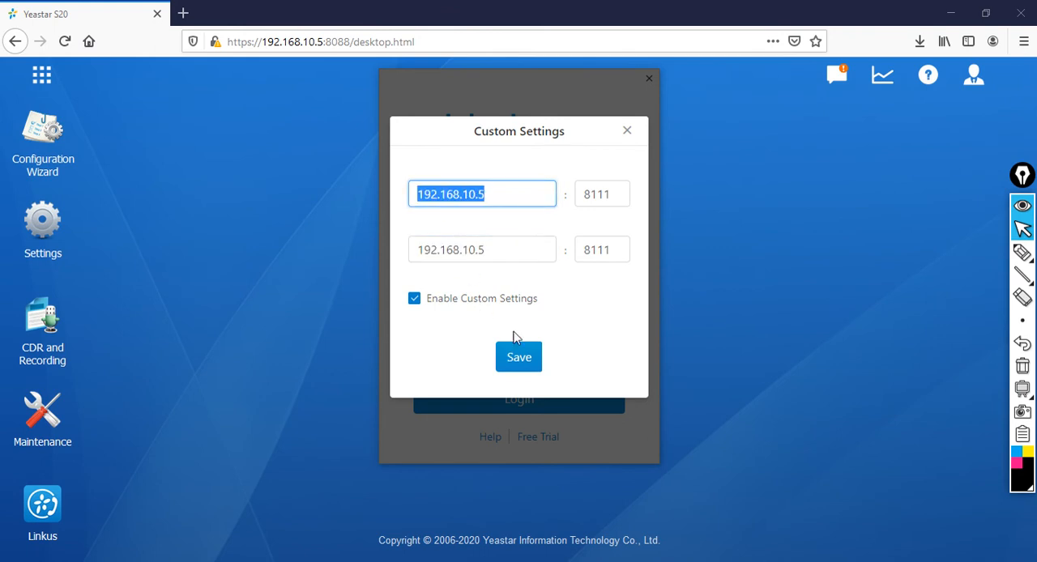
left_click(528, 360)
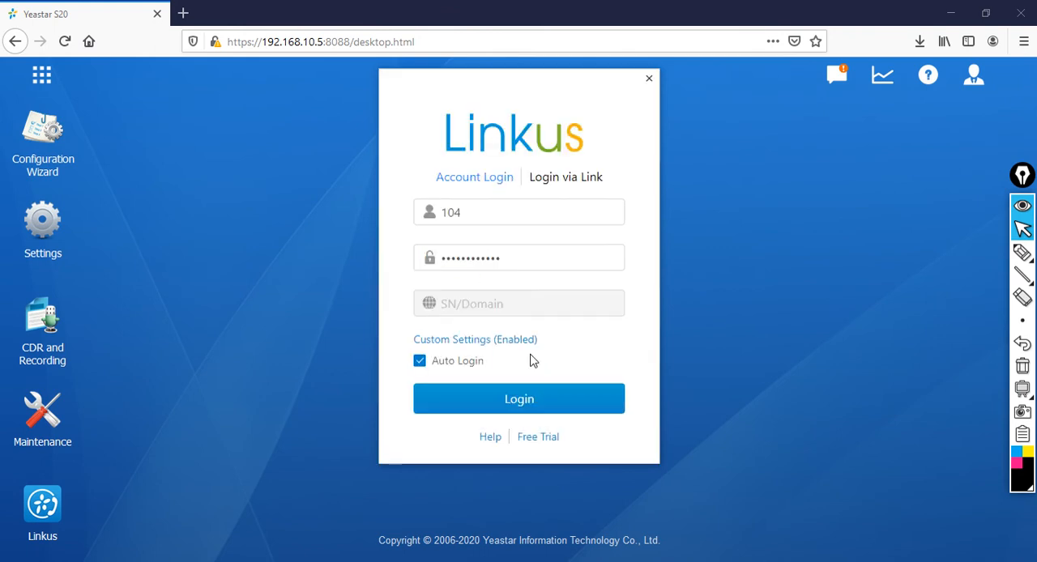
Step: Log in to the Linkus client and accept the privacy policy agreement
left_click(566, 405)
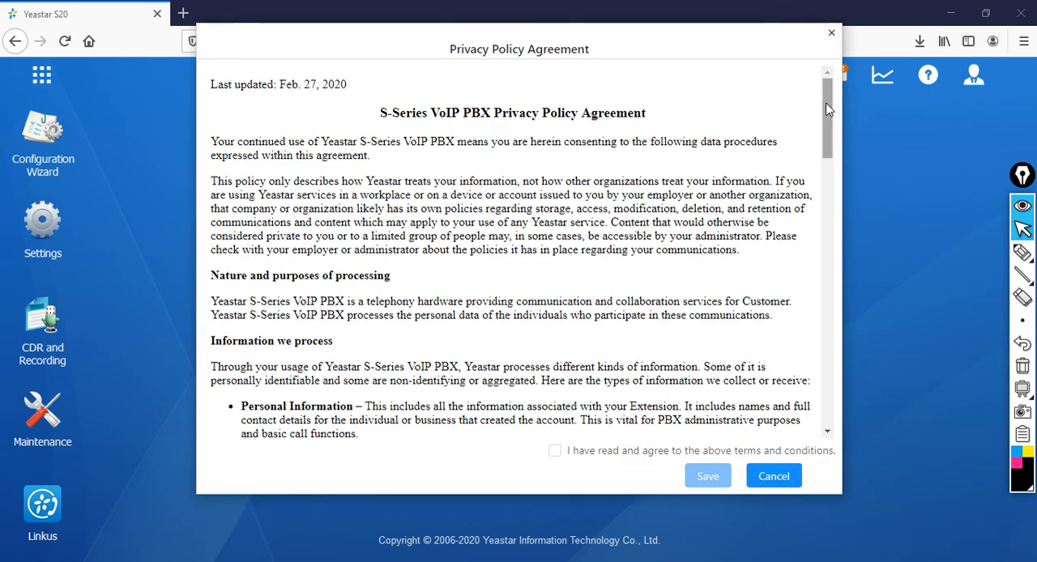
left_click_drag(830, 109, 839, 397)
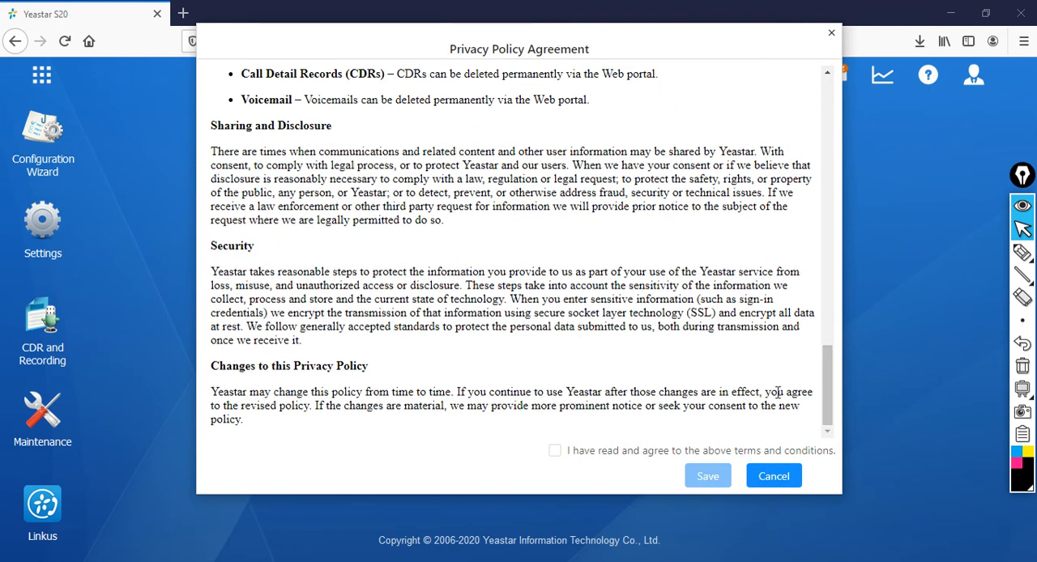
left_click(555, 450)
left_click(706, 477)
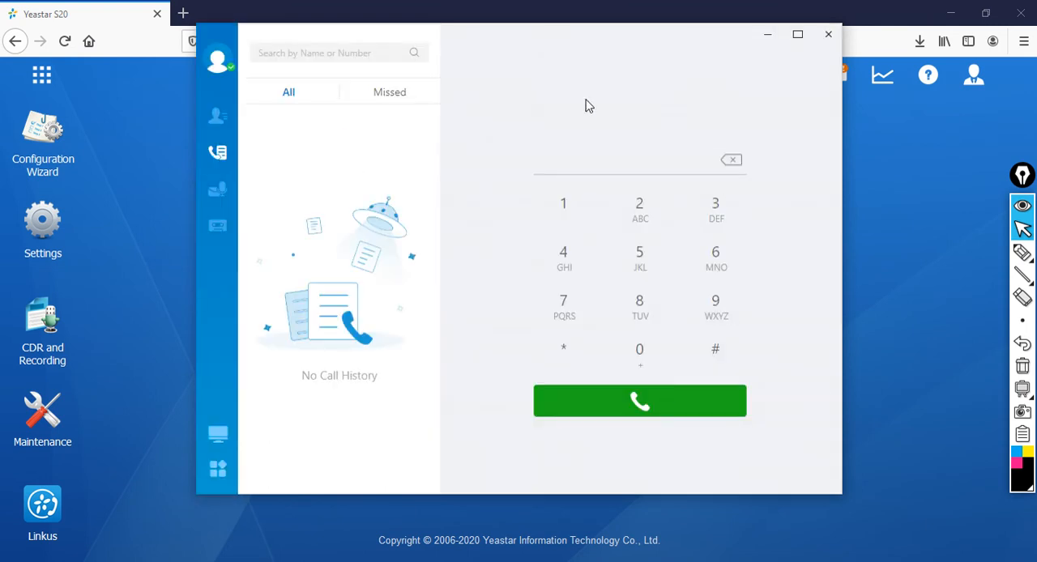
Step: Clear the browser out of the way, then place a test call to extension 101 and end it
left_click(950, 14)
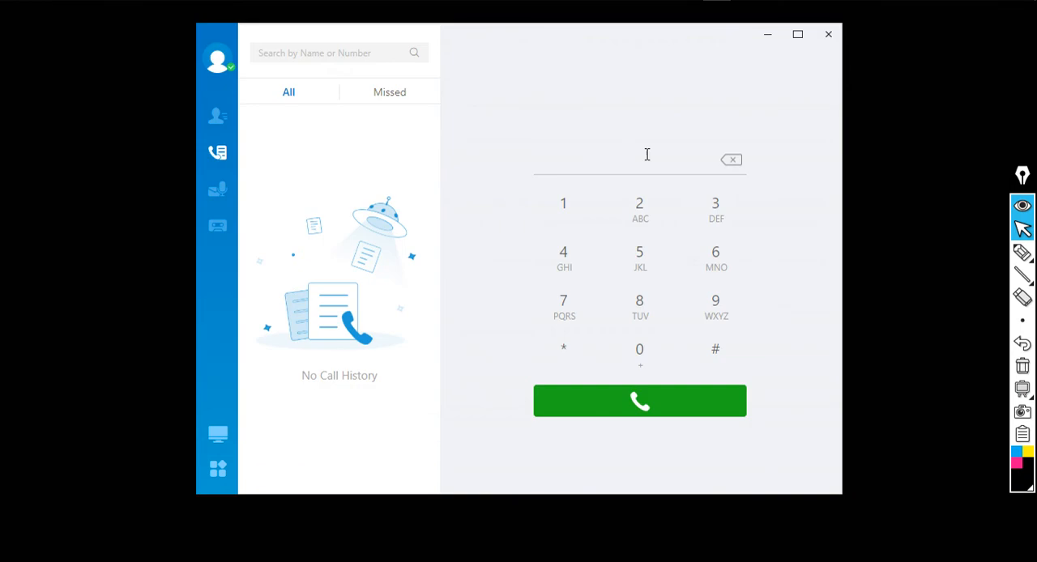
left_click_drag(623, 42, 580, 72)
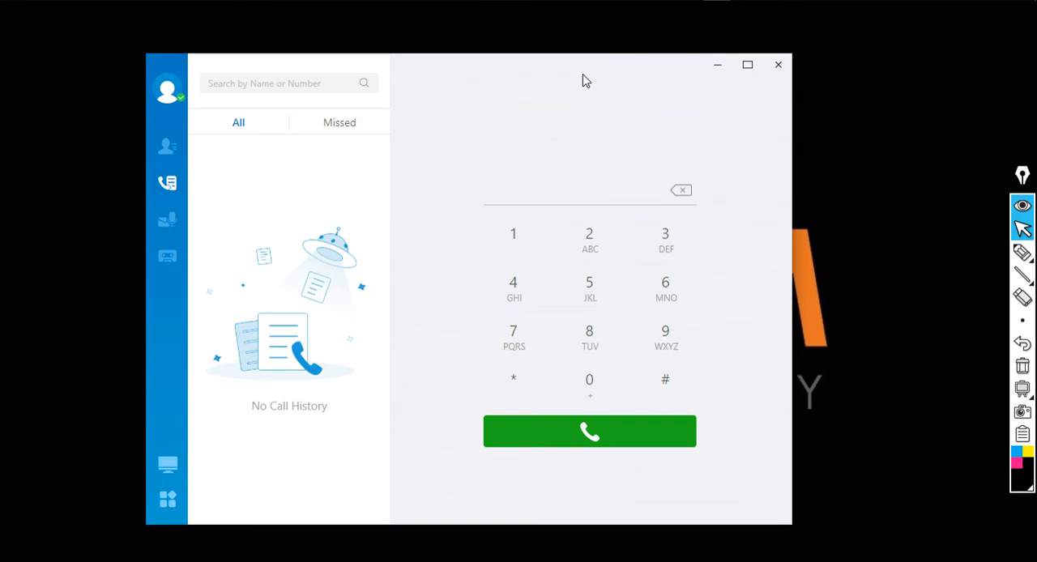
left_click(525, 239)
left_click(600, 392)
left_click(523, 253)
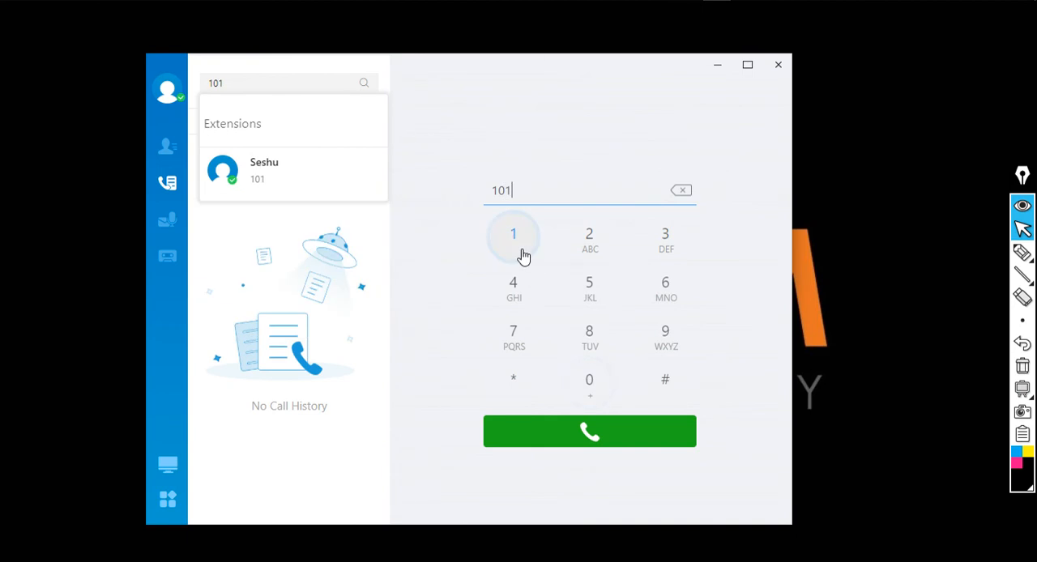
left_click(609, 441)
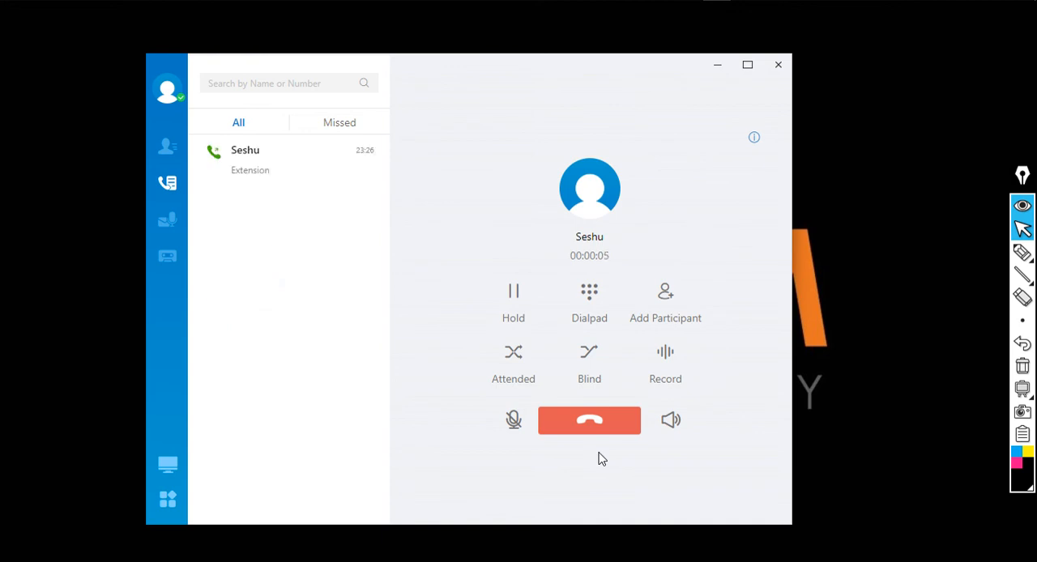
left_click(618, 423)
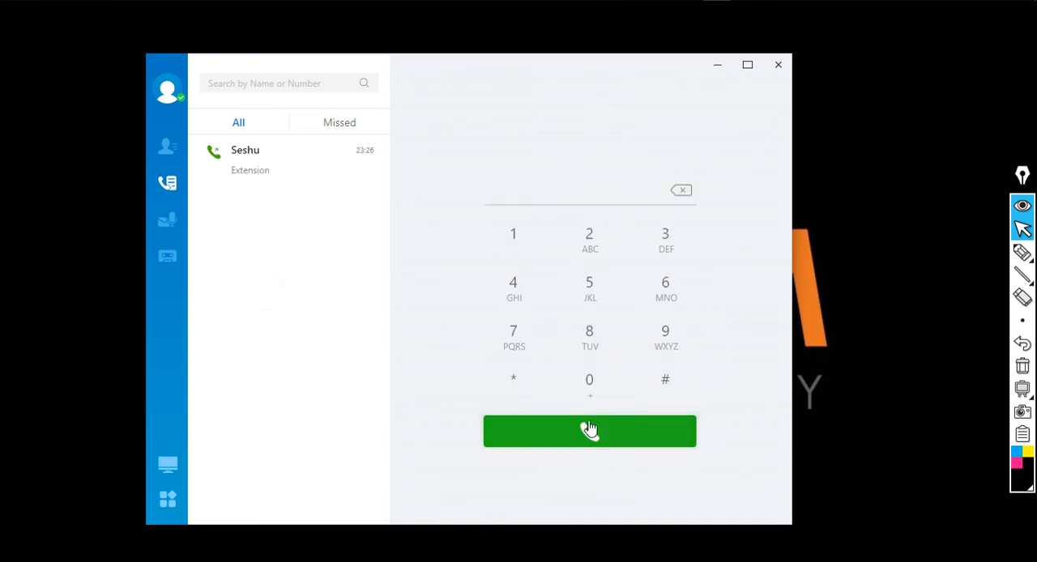
Step: Dial extension 102 for a test call and hang up
left_click(518, 236)
left_click(599, 378)
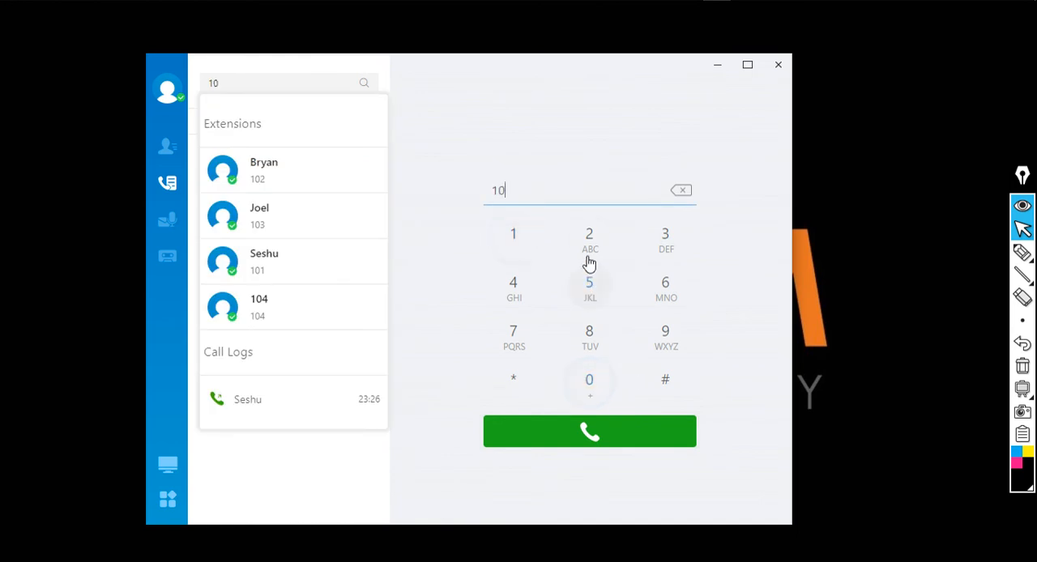
left_click(589, 236)
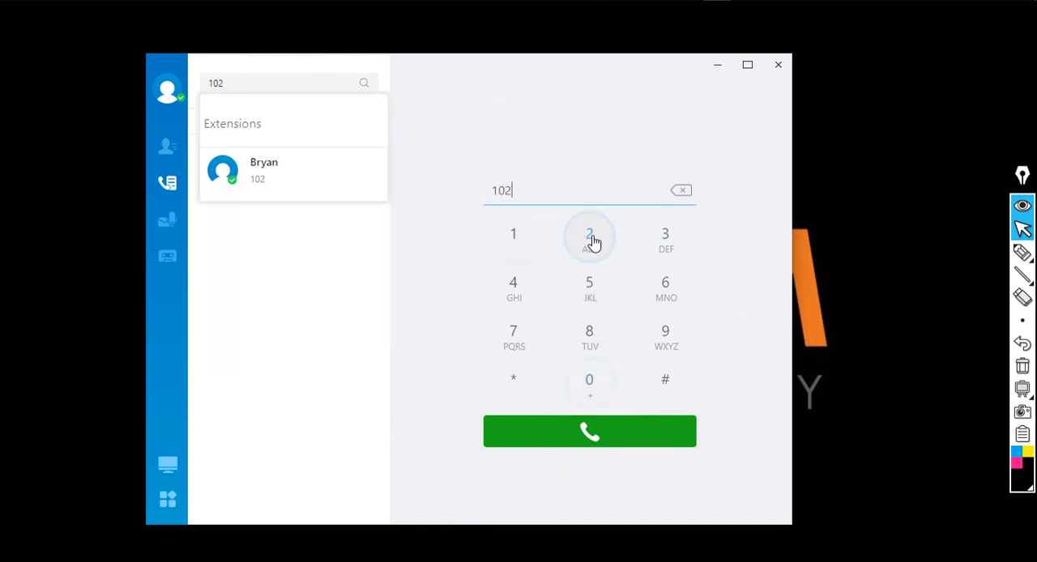
left_click(592, 434)
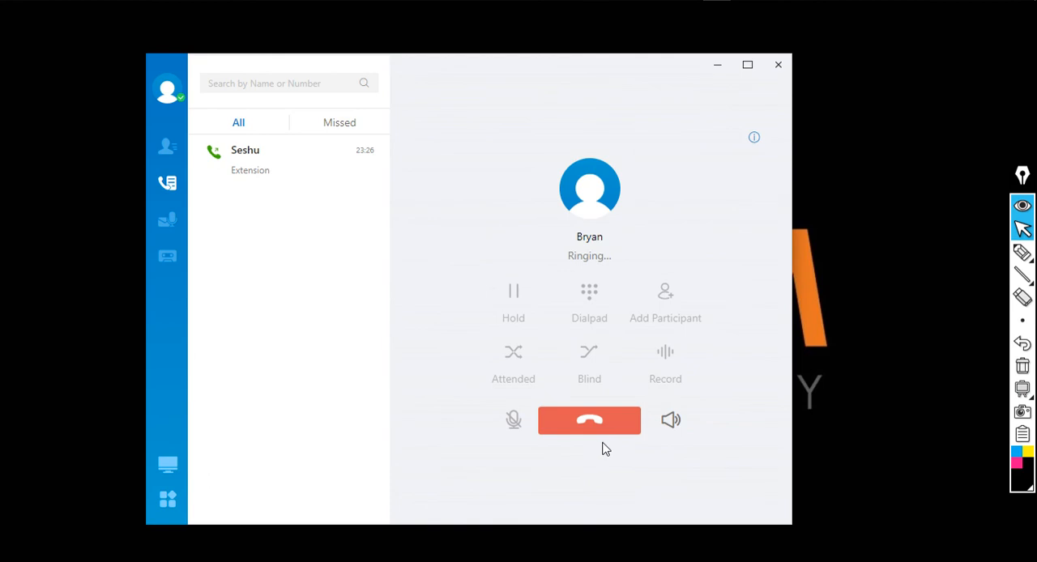
left_click(588, 429)
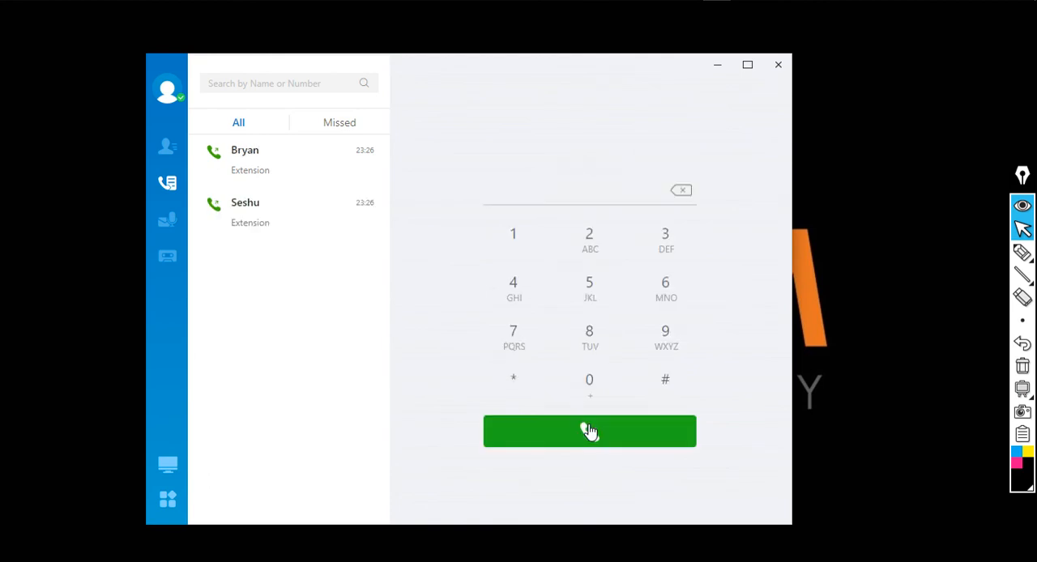
Step: Dial the client's own extension 104 as a test call and hang up
left_click(514, 237)
left_click(585, 384)
left_click(525, 300)
left_click(592, 440)
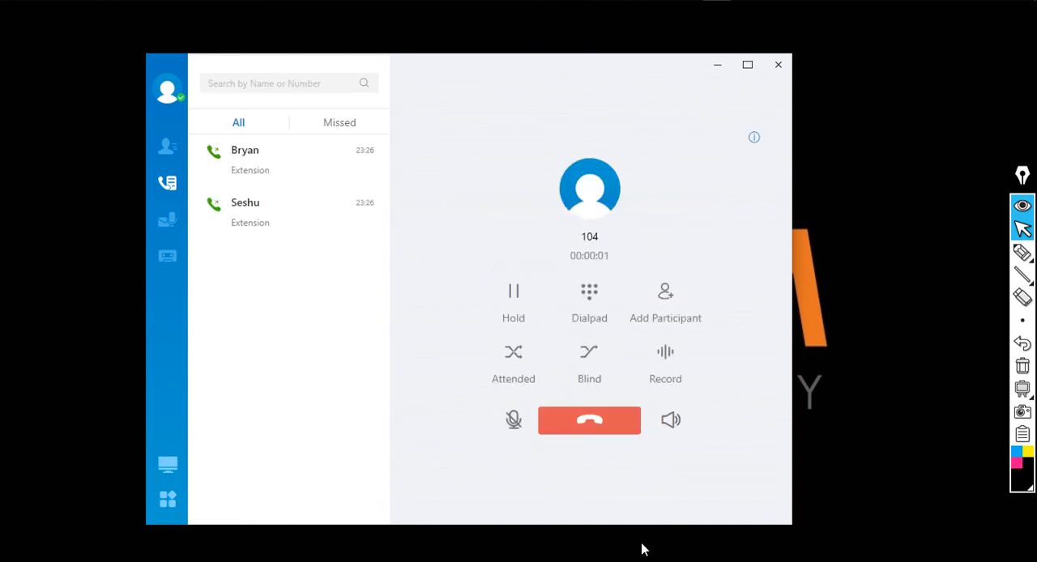
left_click(587, 418)
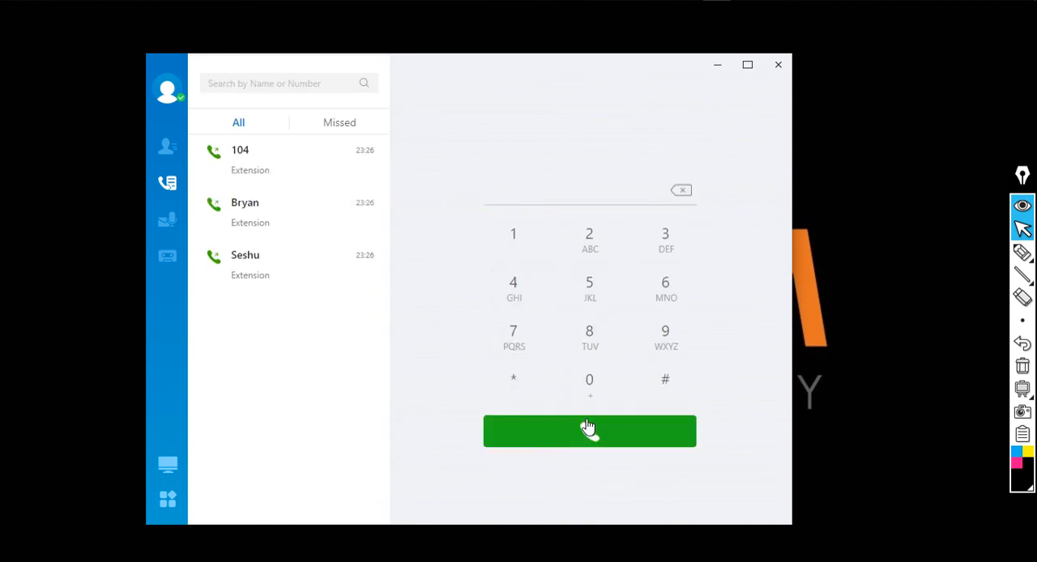
Step: Dial extension 103 for a test call and hang up
left_click(513, 237)
left_click(589, 382)
left_click(664, 243)
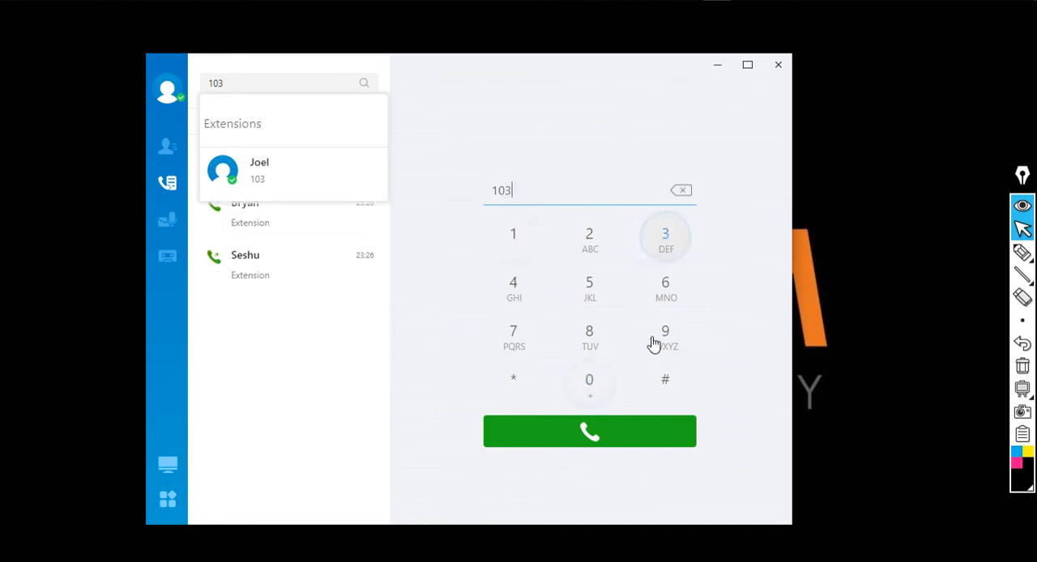
left_click(613, 433)
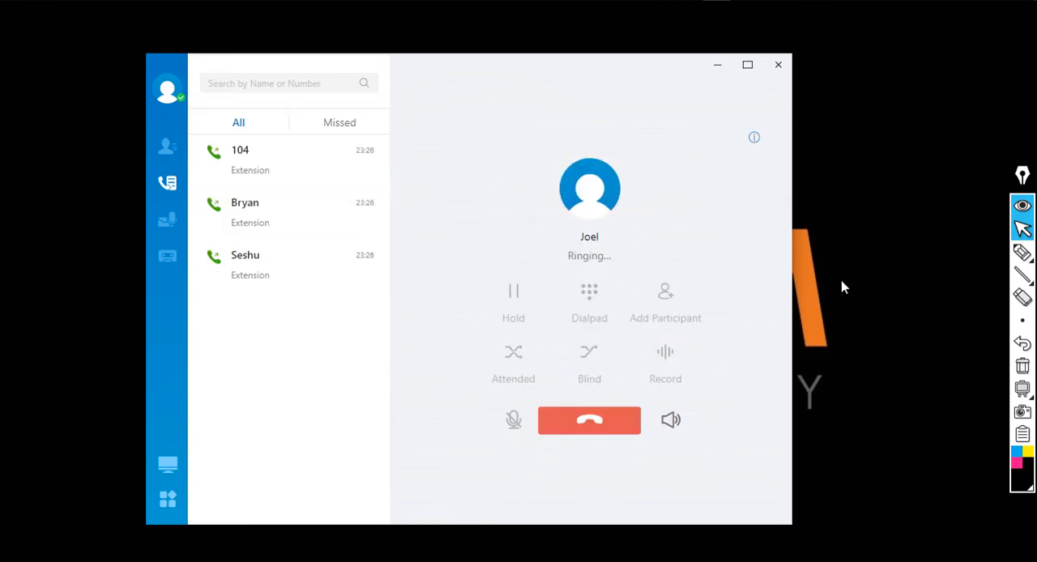
left_click(590, 435)
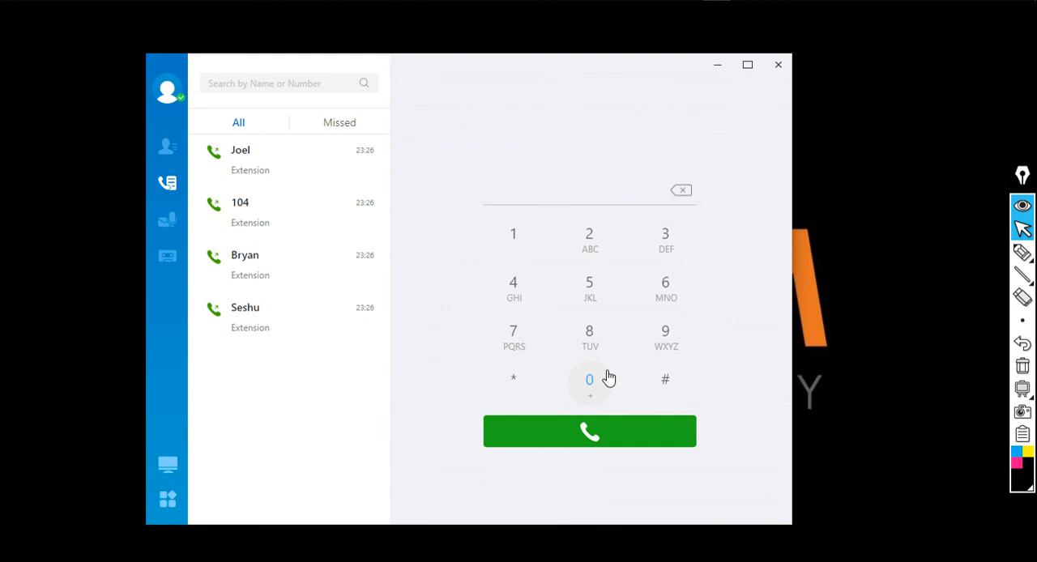
Step: Place a test call to an external phone number from the dial pad
left_click(585, 379)
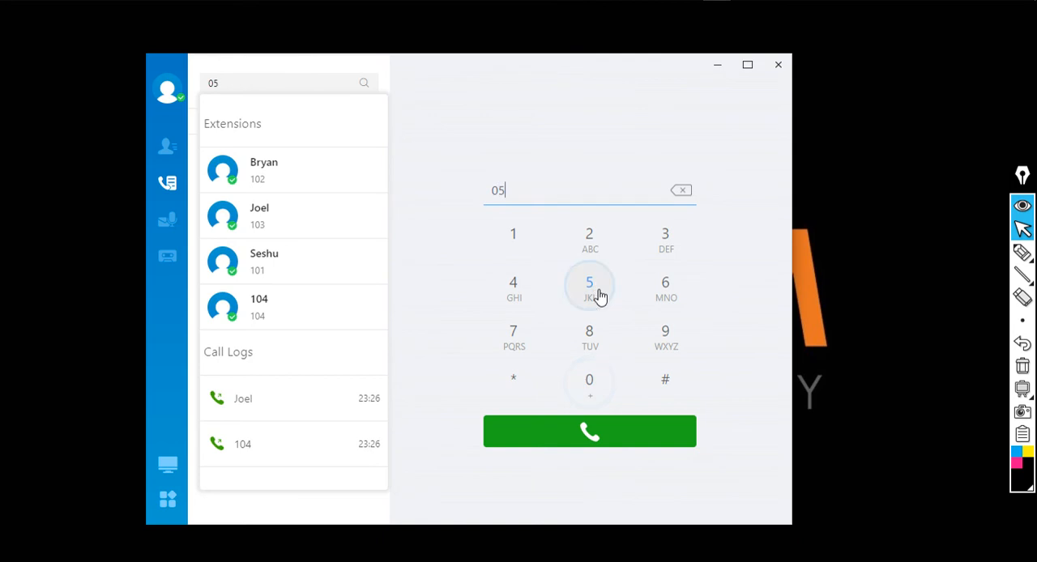
left_click(599, 288)
left_click(596, 342)
left_click(523, 243)
left_click(590, 380)
left_click(593, 341)
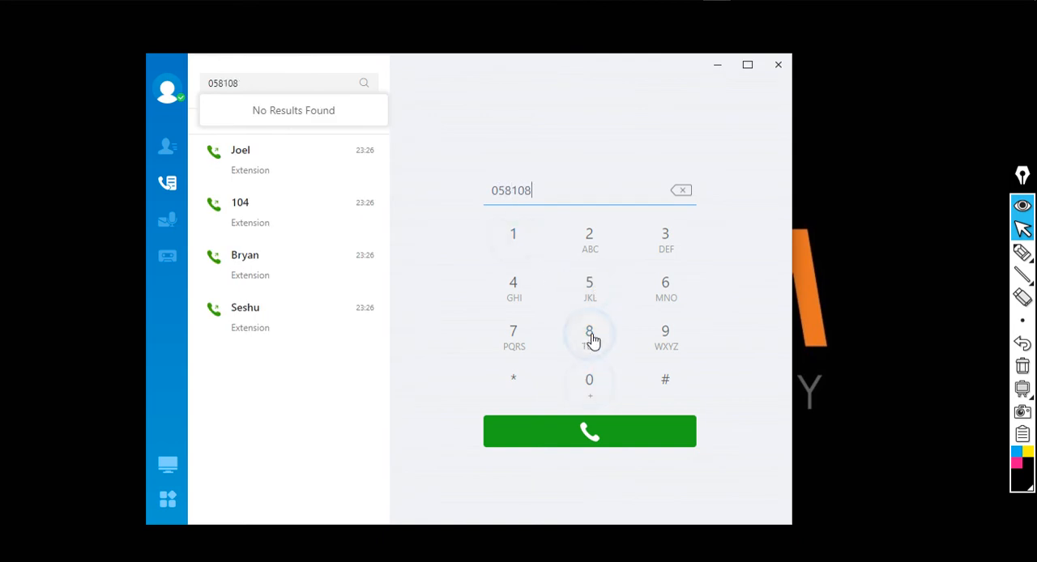
left_click(523, 287)
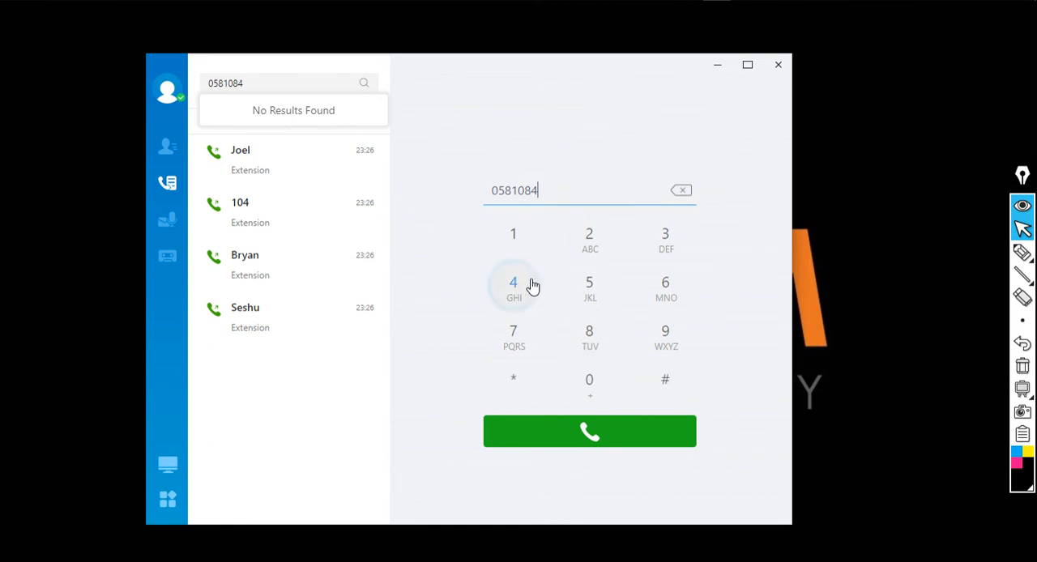
left_click(589, 242)
left_click(661, 241)
left_click(604, 303)
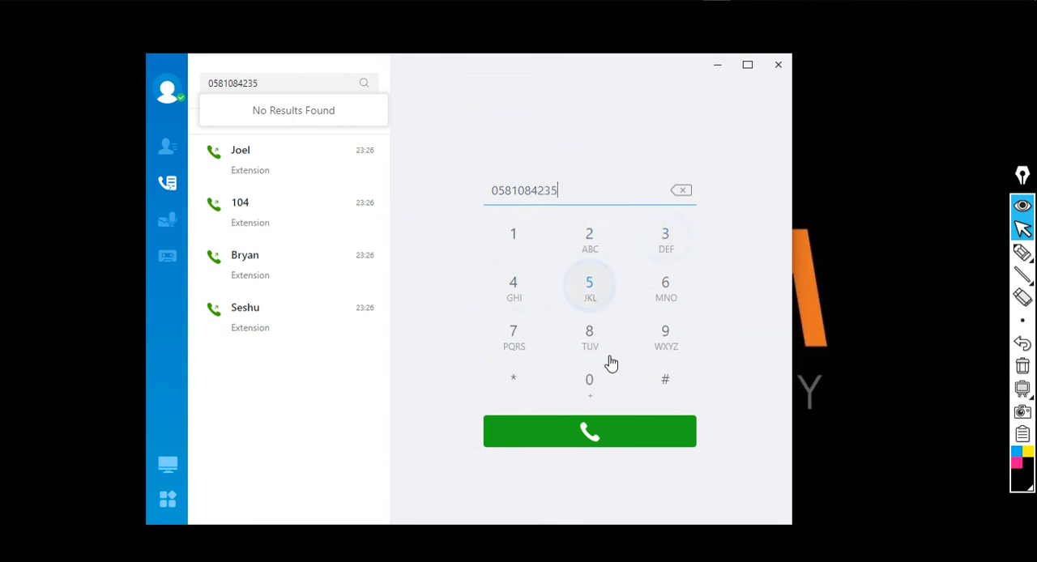
left_click(600, 437)
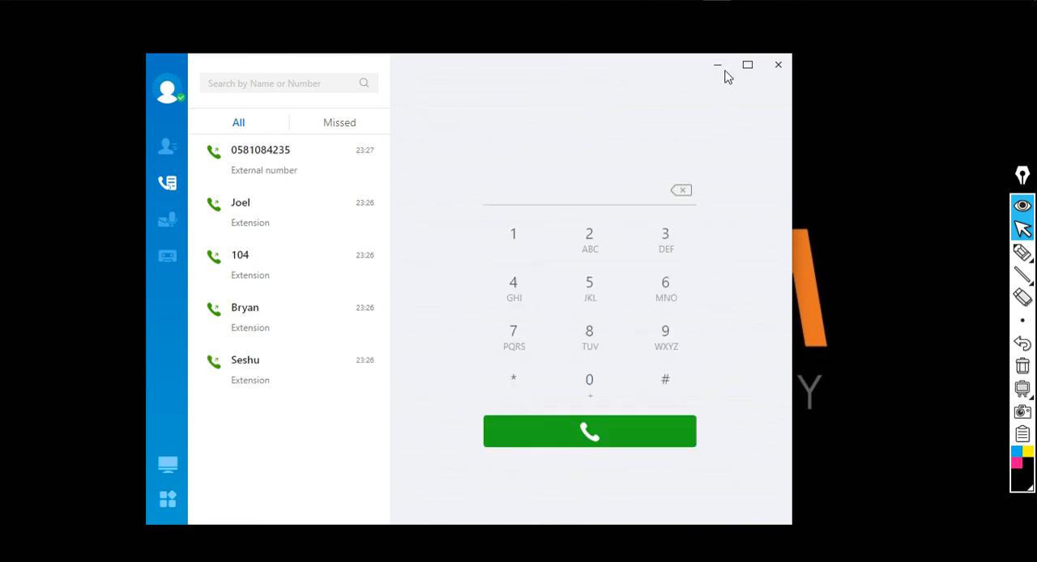
Step: Minimize the Linkus client and switch back to the Yeastar S20 web interface in the browser
left_click(720, 66)
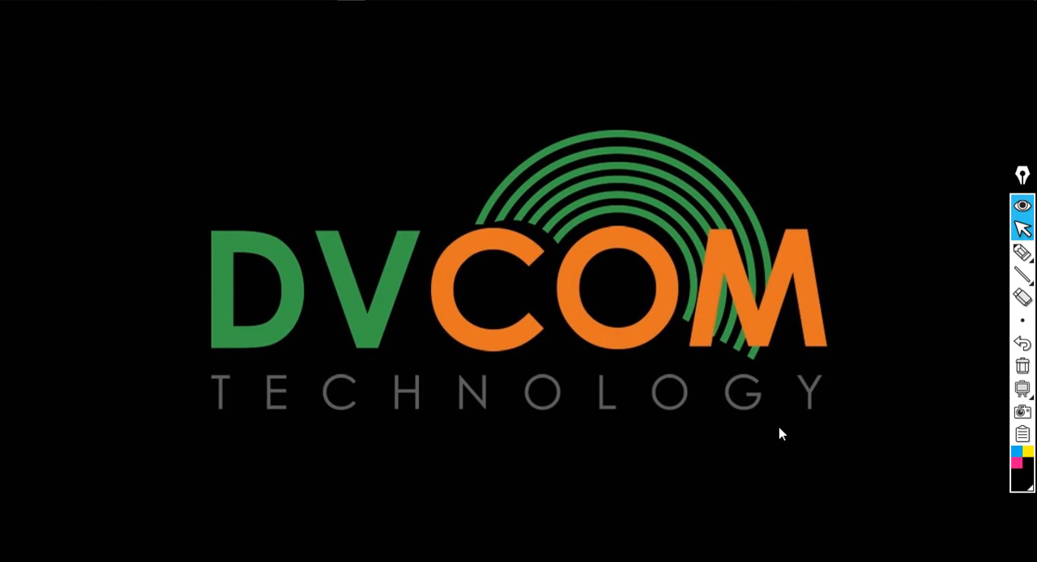
key("alt+Tab")
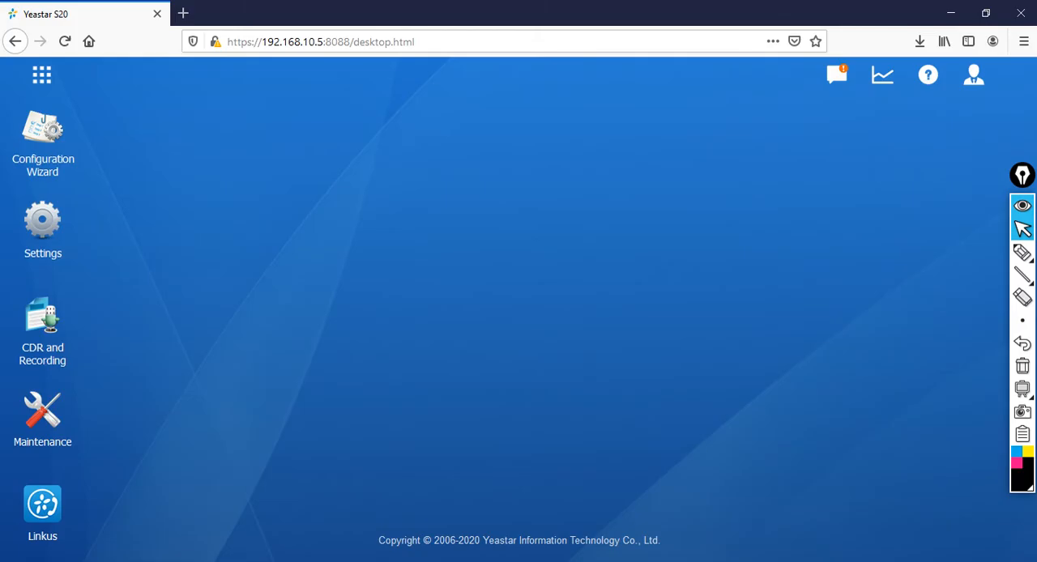
Step: Add extension 104 to the member extensions of the Routeout outbound route, save and apply the change, and close the settings
left_click(45, 242)
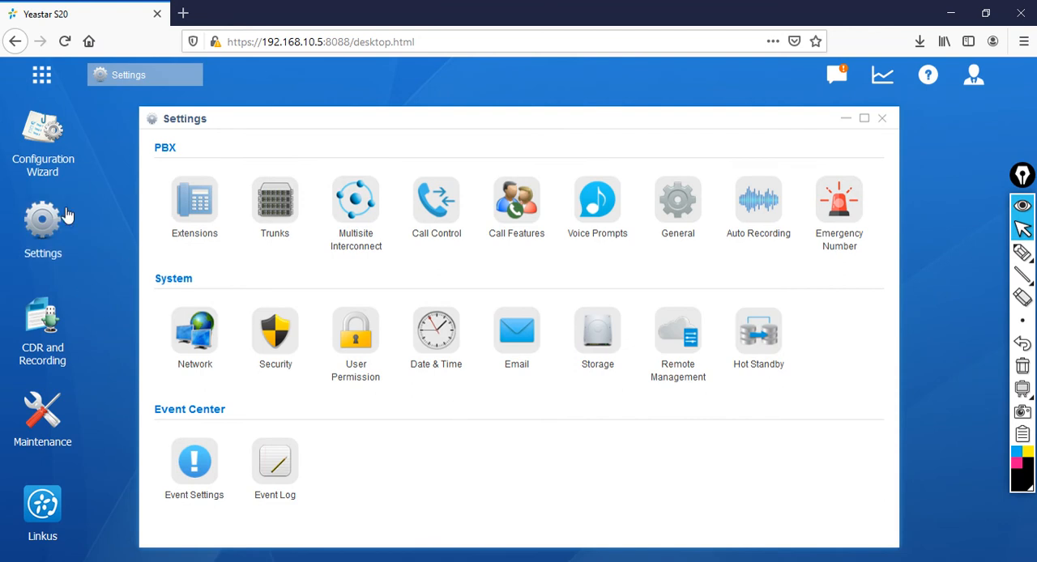
left_click(443, 207)
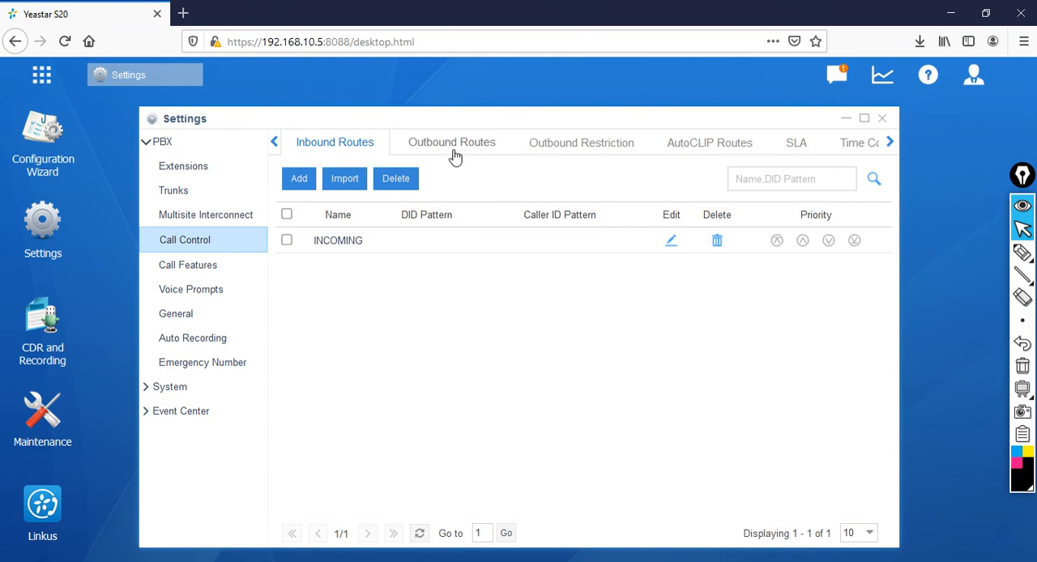
left_click(455, 154)
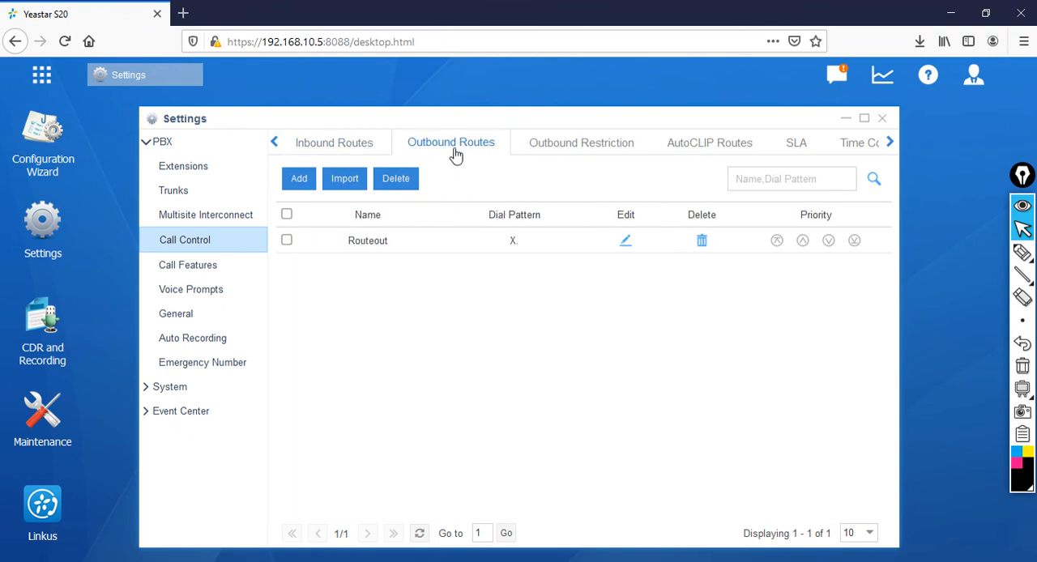
left_click(626, 251)
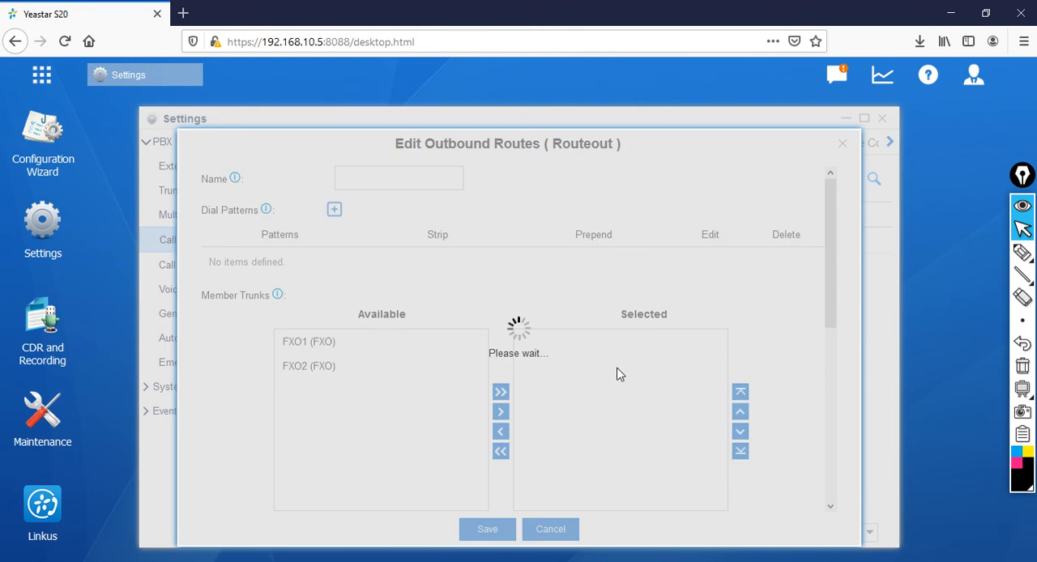
scroll(607, 410, "down", 5)
left_click(301, 238)
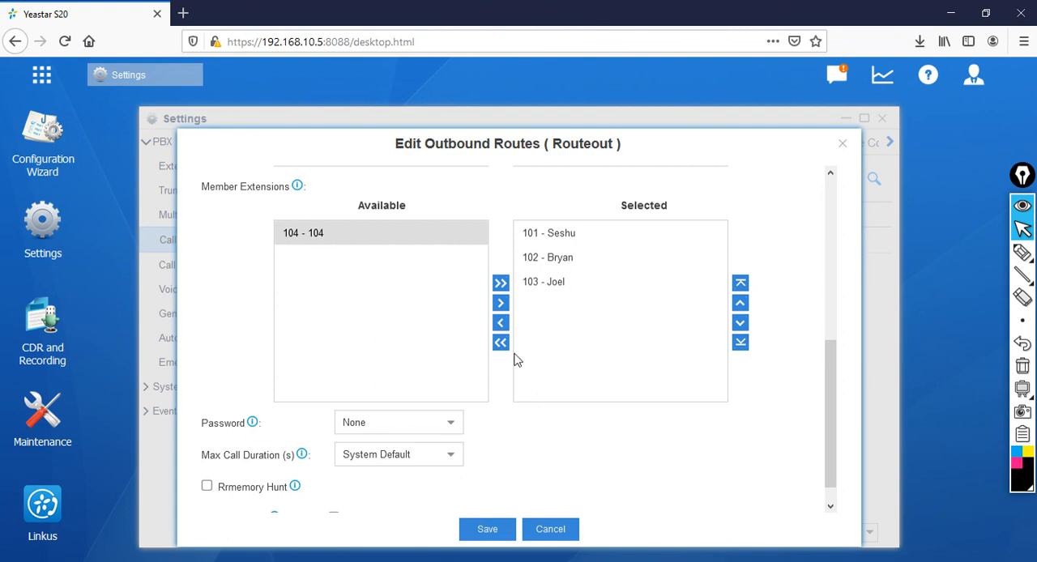
left_click(499, 303)
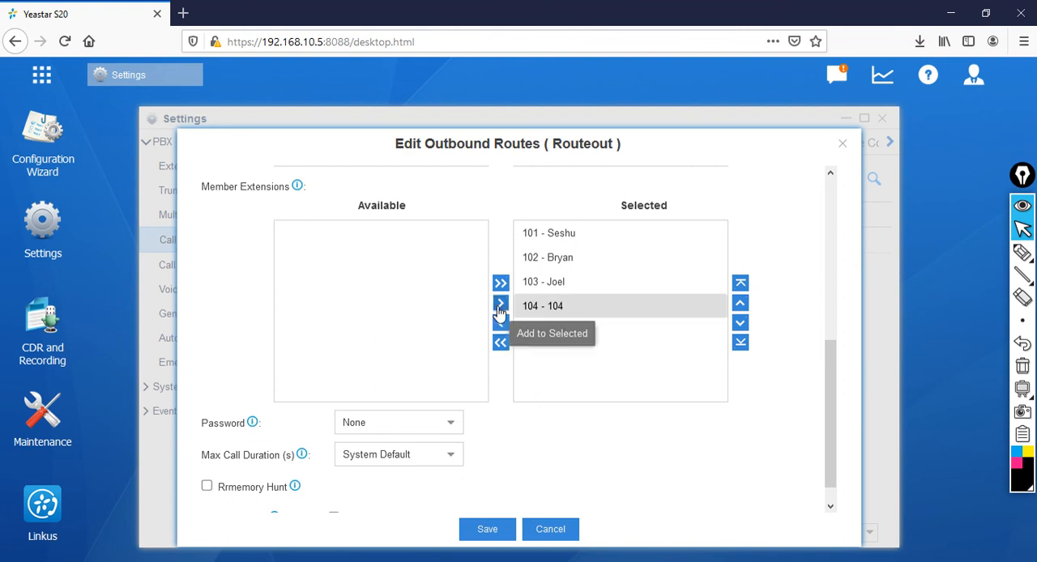
left_click(502, 530)
left_click(764, 76)
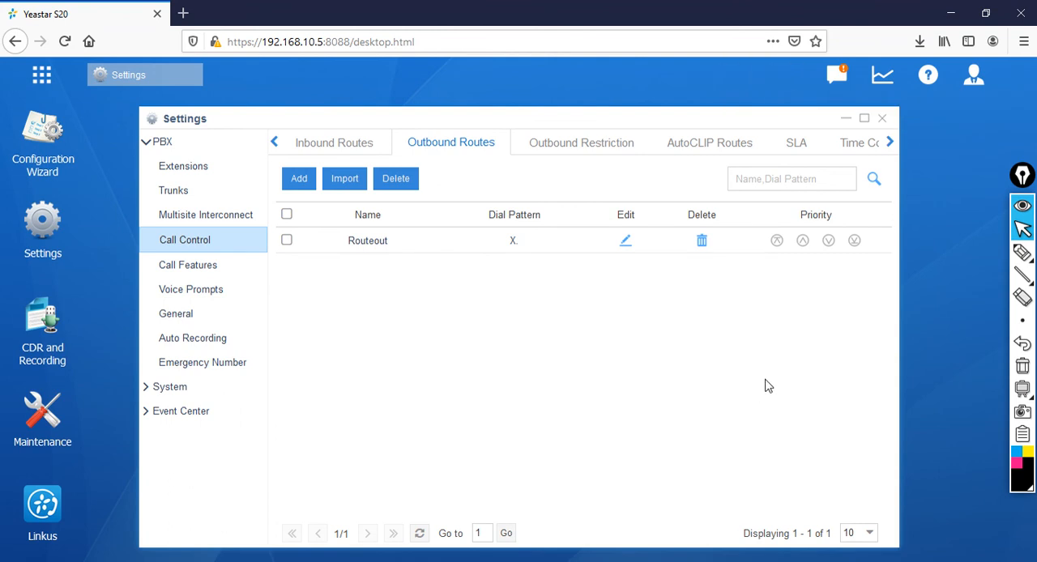
left_click(882, 119)
Step: Switch to the Linkus client, redial the external number from the call history, hang up and close the client
left_click(693, 1)
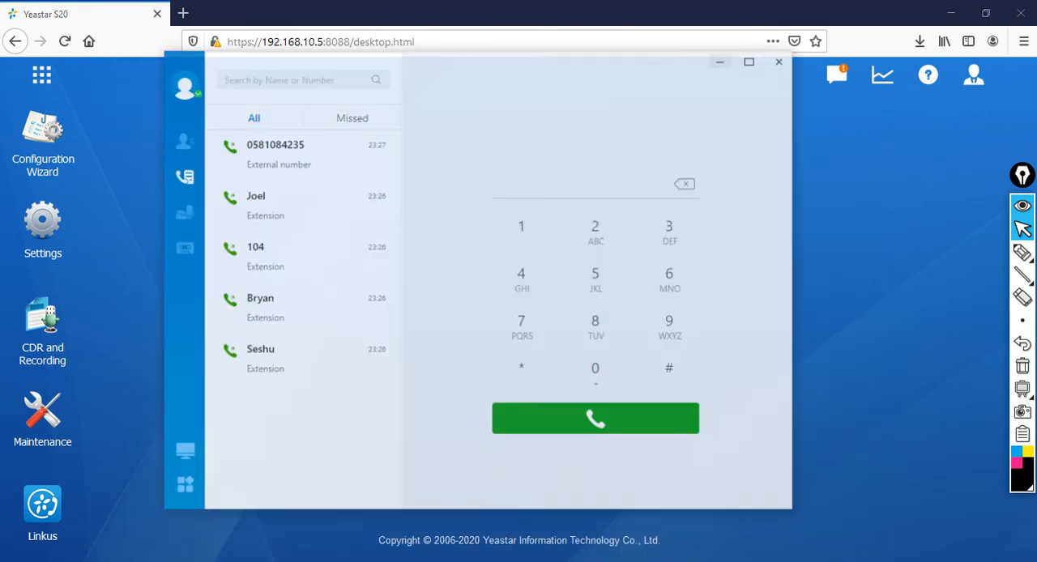
left_click(293, 161)
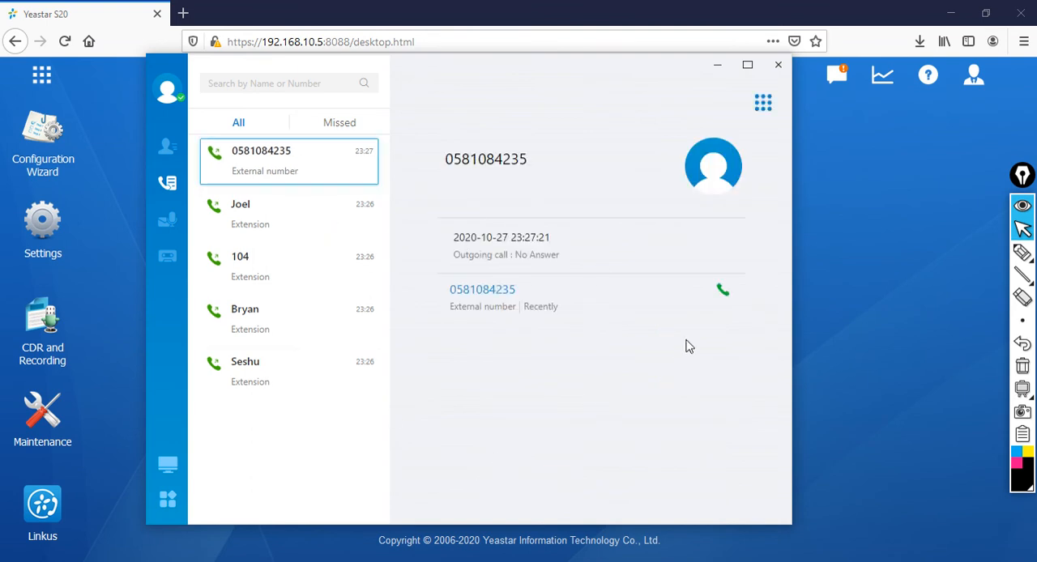
left_click(721, 292)
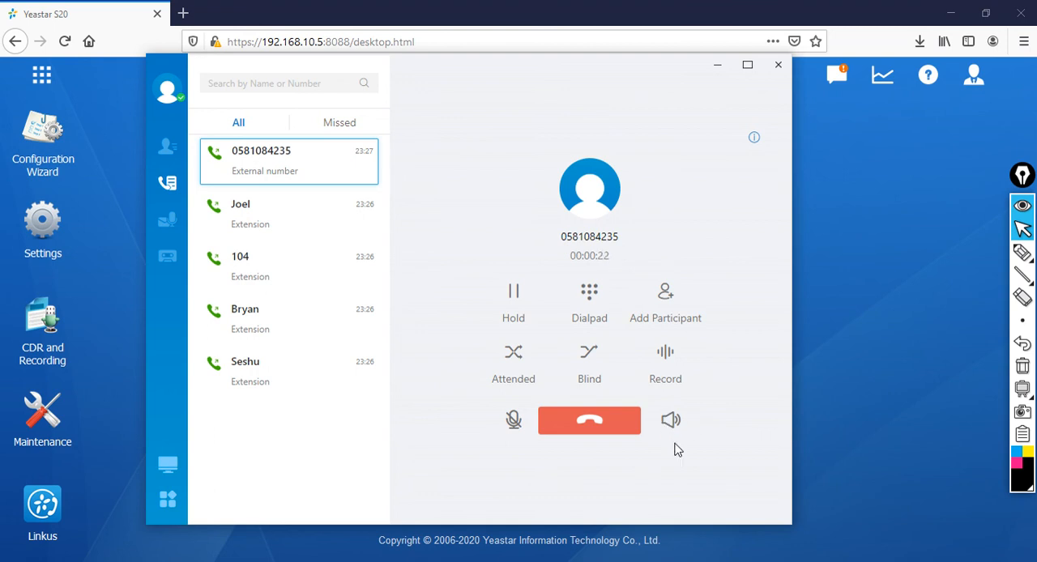
left_click(596, 424)
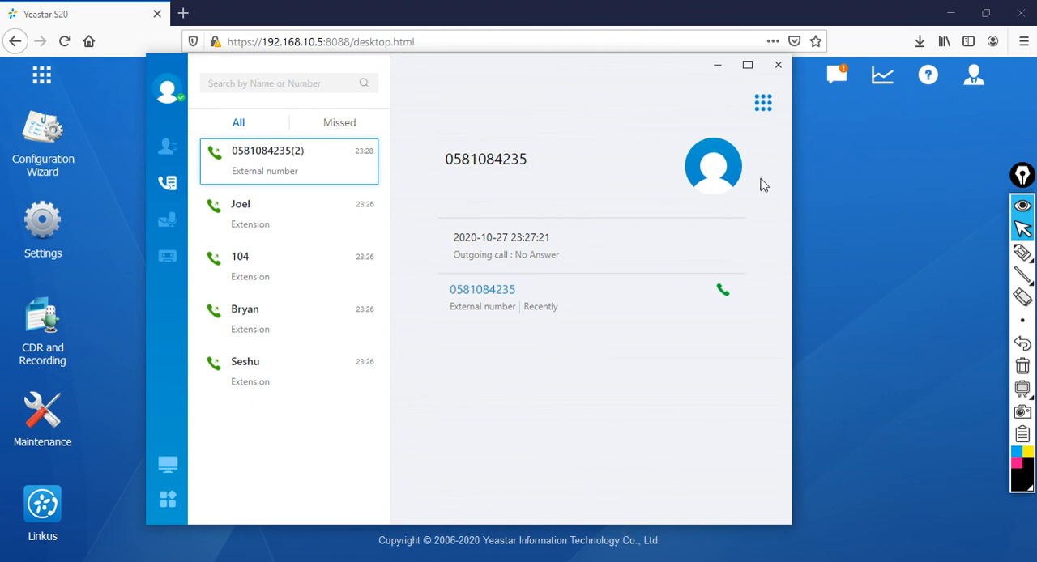
left_click(776, 69)
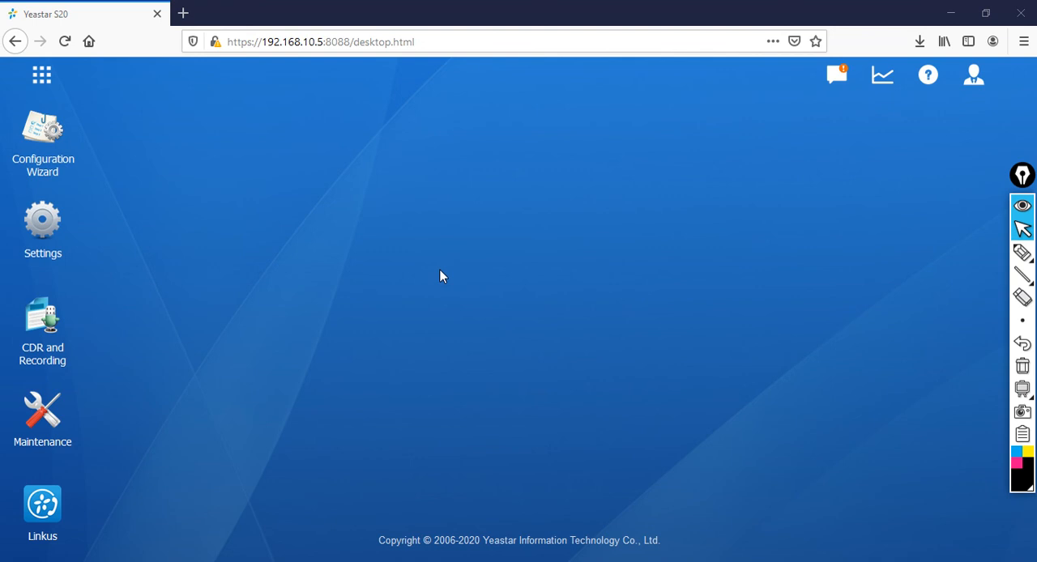
Step: Log the admin account out of the Yeastar S20 web interface
left_click(973, 76)
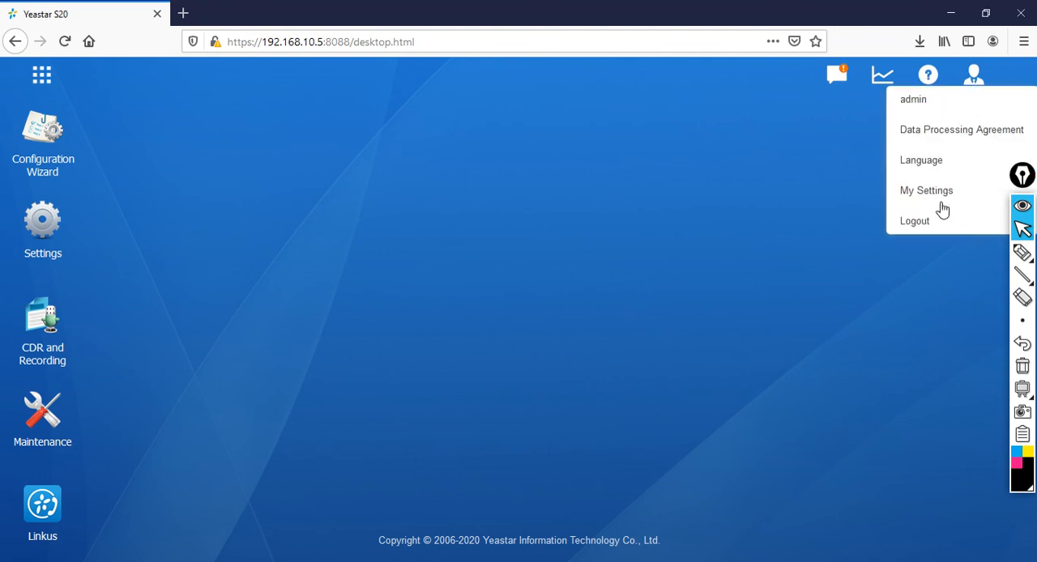
left_click(924, 229)
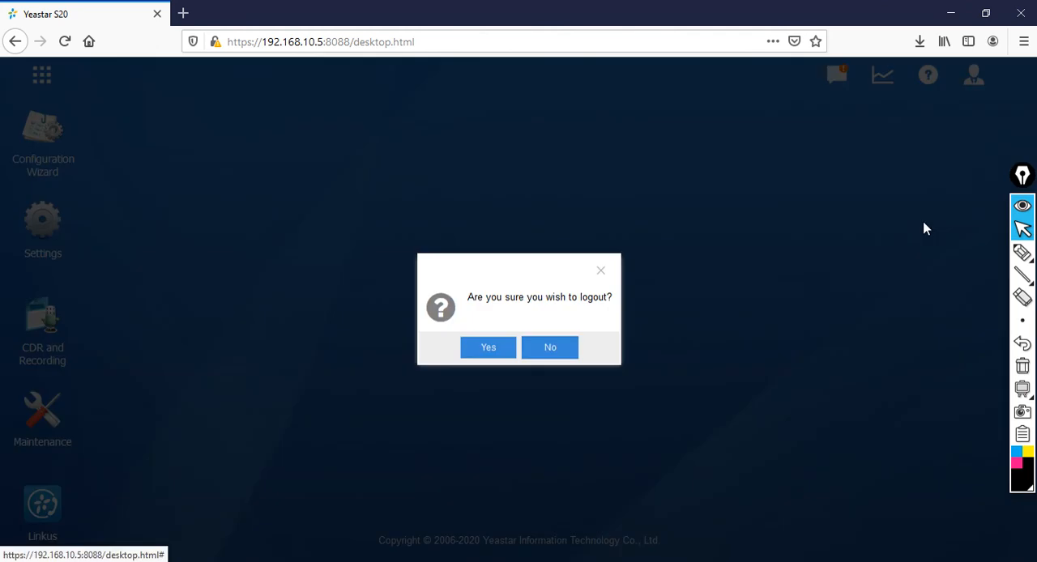
left_click(477, 352)
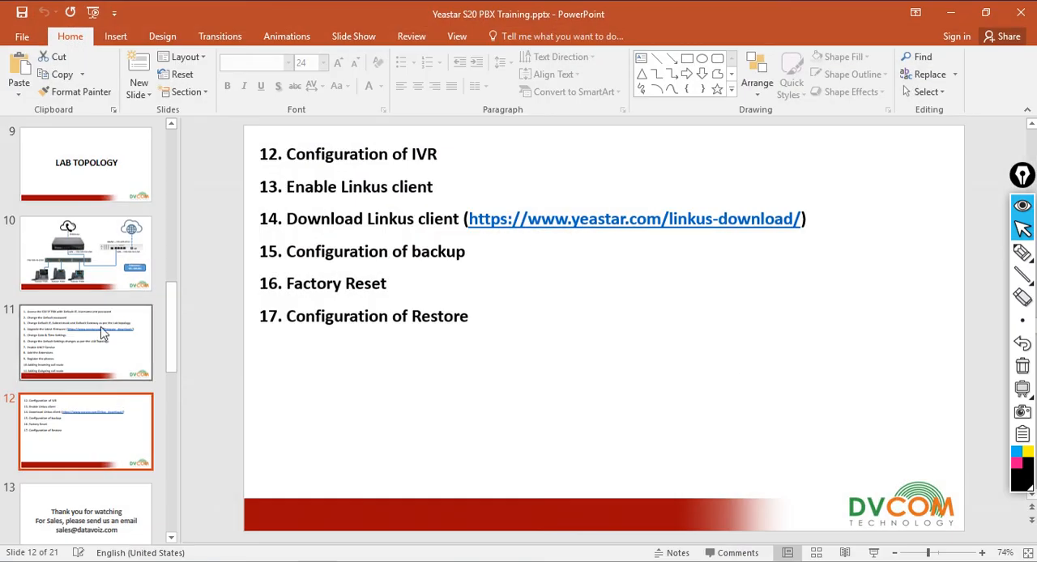
Step: Switch to the Yeastar S20 PBX Training presentation in PowerPoint and show slide 13, the closing slide, full screen
left_click(106, 491)
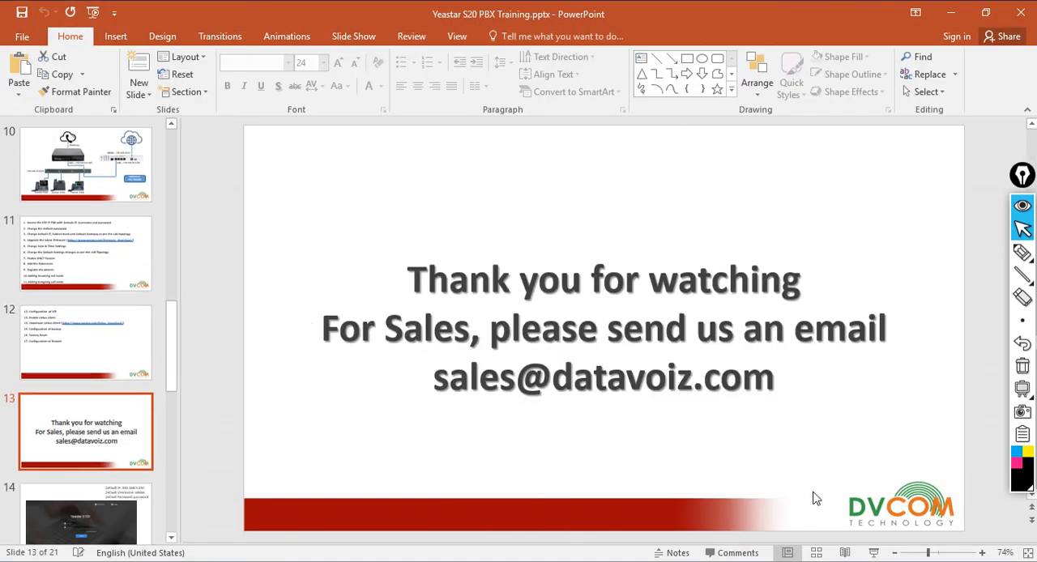
left_click(875, 552)
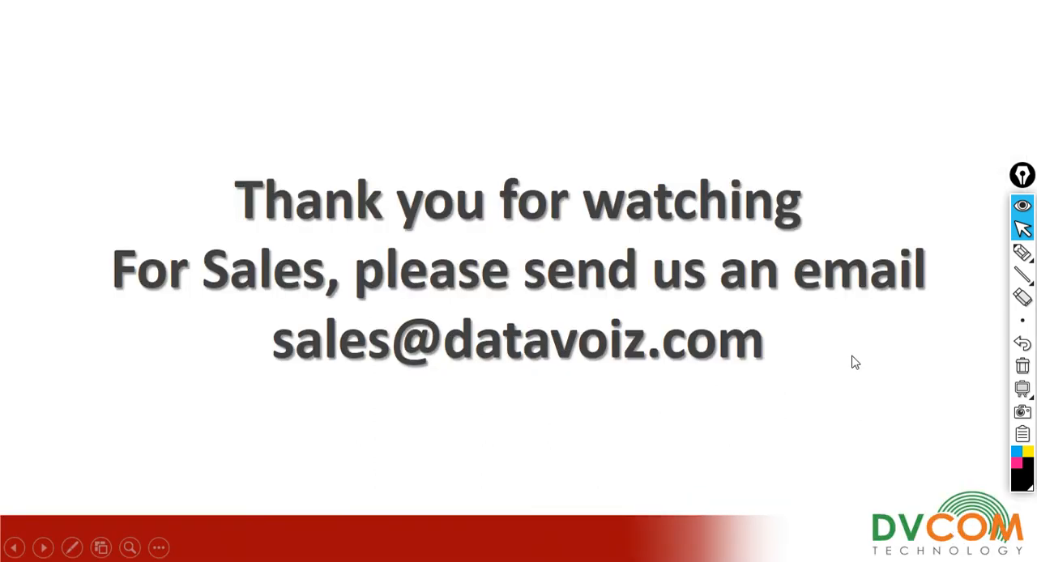